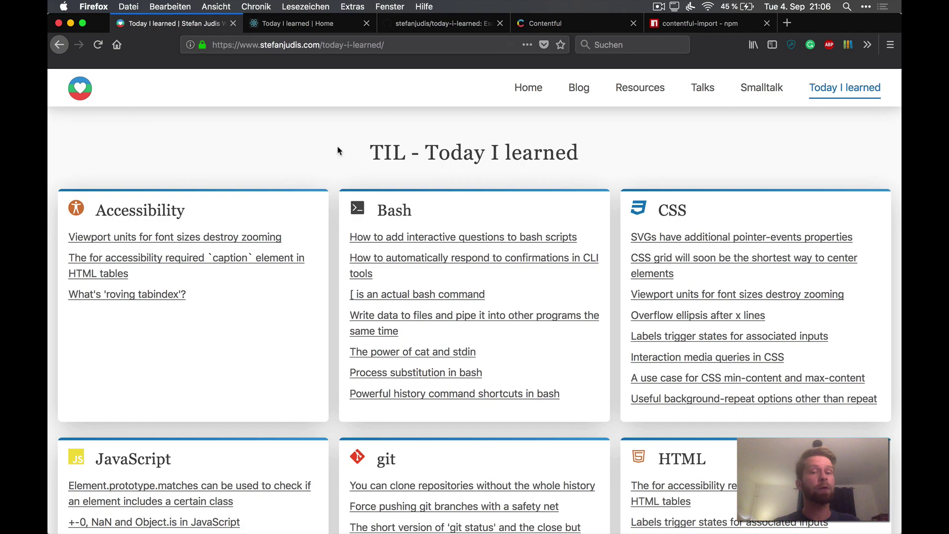
Step: Open and read the article on SVG pointer-events properties
scroll(339, 149, down, 15)
scroll(339, 150, up, 10)
scroll(338, 150, up, 3)
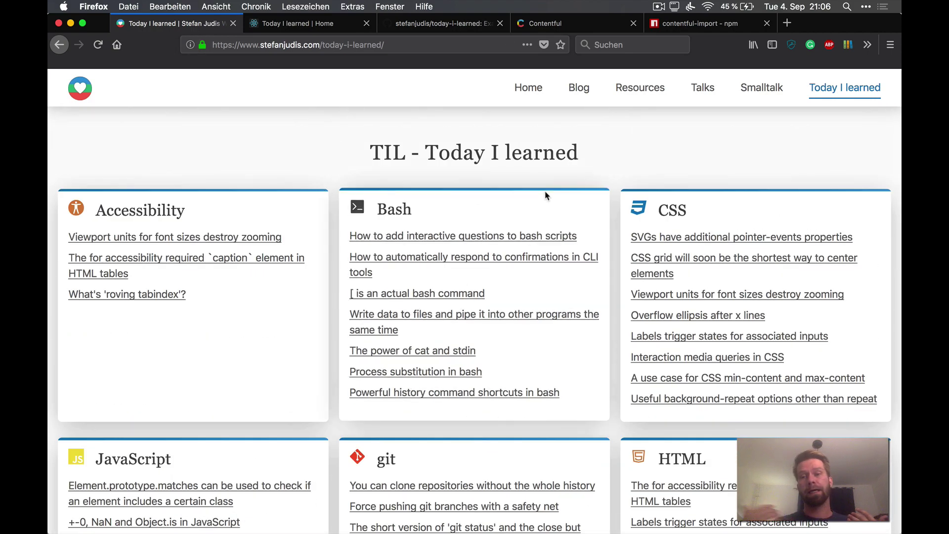
click(712, 239)
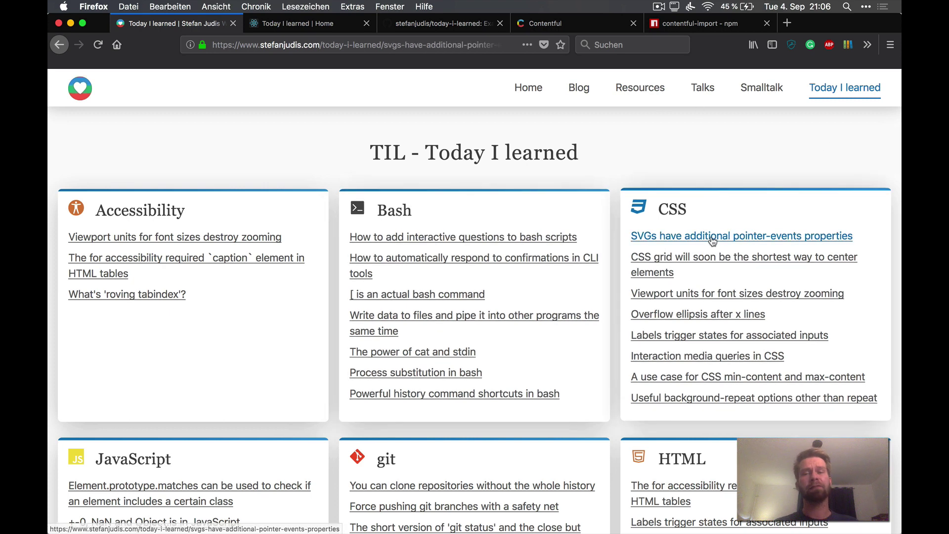
scroll(712, 241, down, 5)
scroll(712, 241, down, 3)
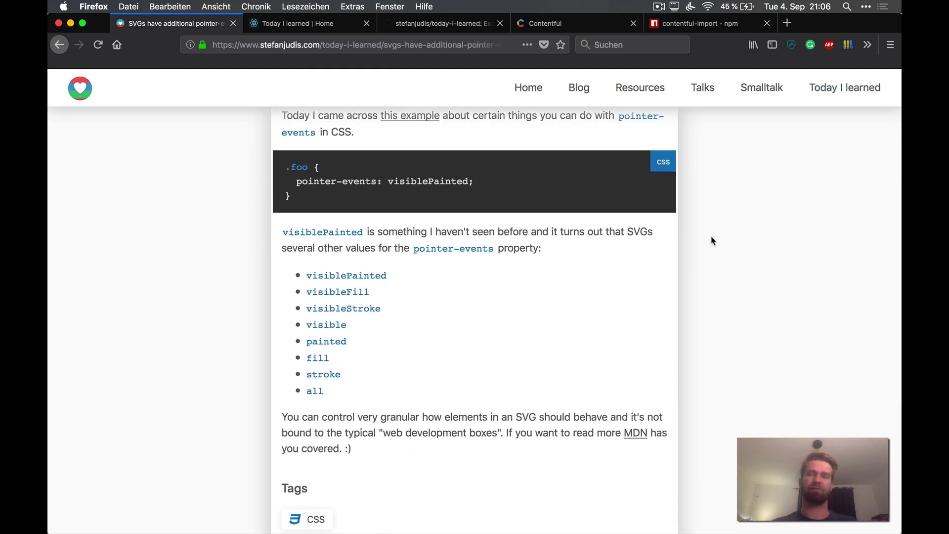
scroll(712, 240, up, 2)
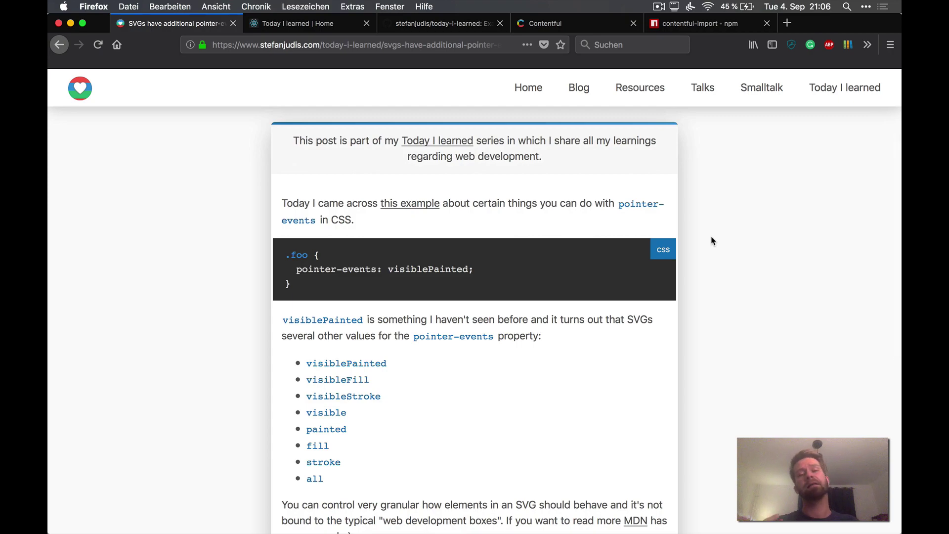
Step: Go back to the stefanjudis.com TIL overview and scan the topic cards
key(super+Left)
scroll(600, 276, down, 15)
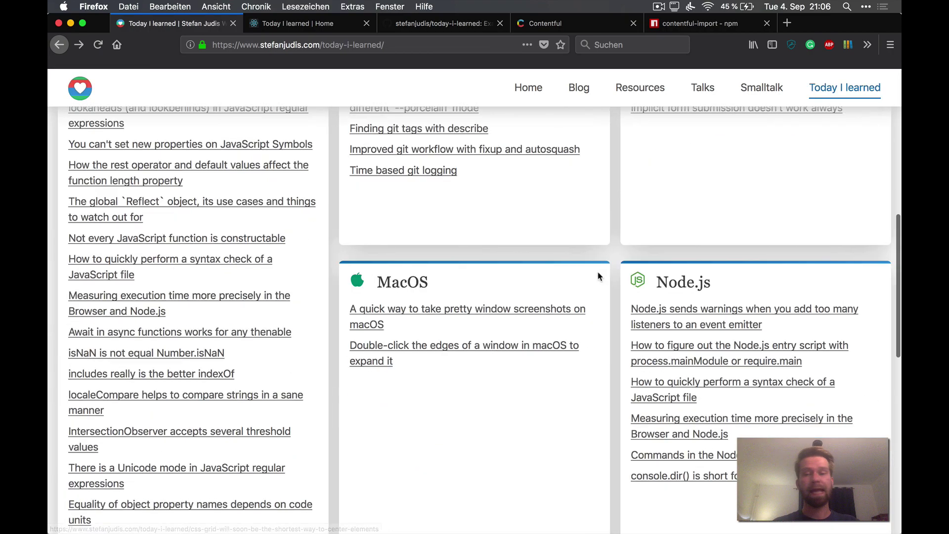
scroll(600, 276, up, 15)
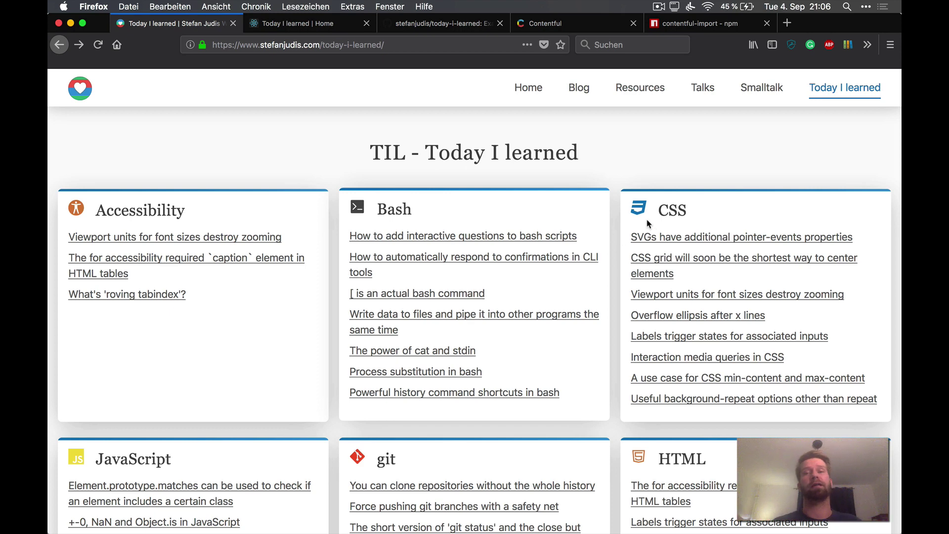
Step: Switch to the Today I learned demo site and select its address
click(318, 28)
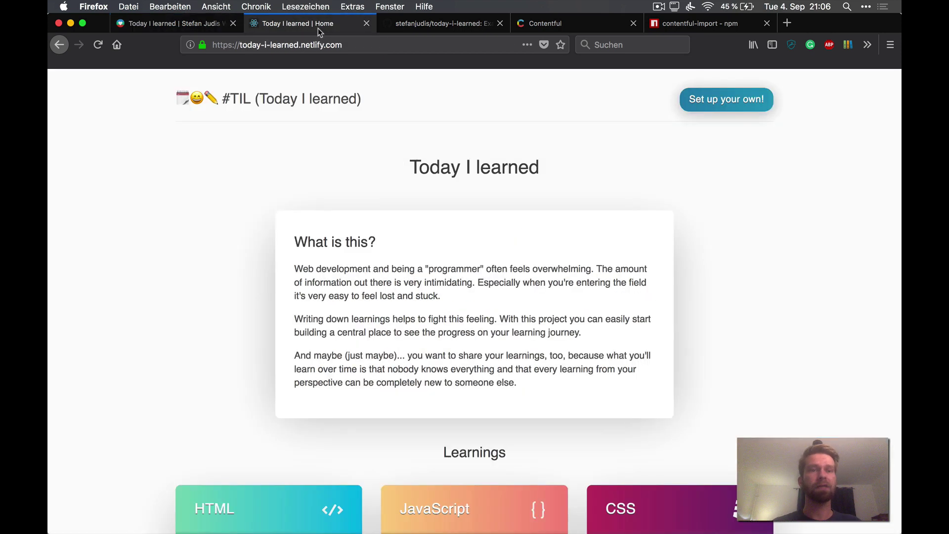
double_click(250, 45)
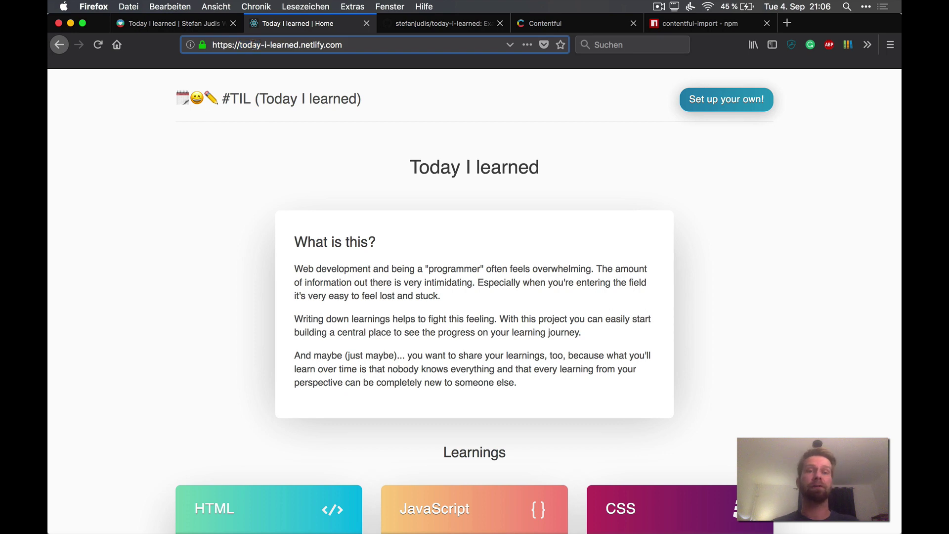
triple_click(250, 45)
scroll(243, 376, down, 5)
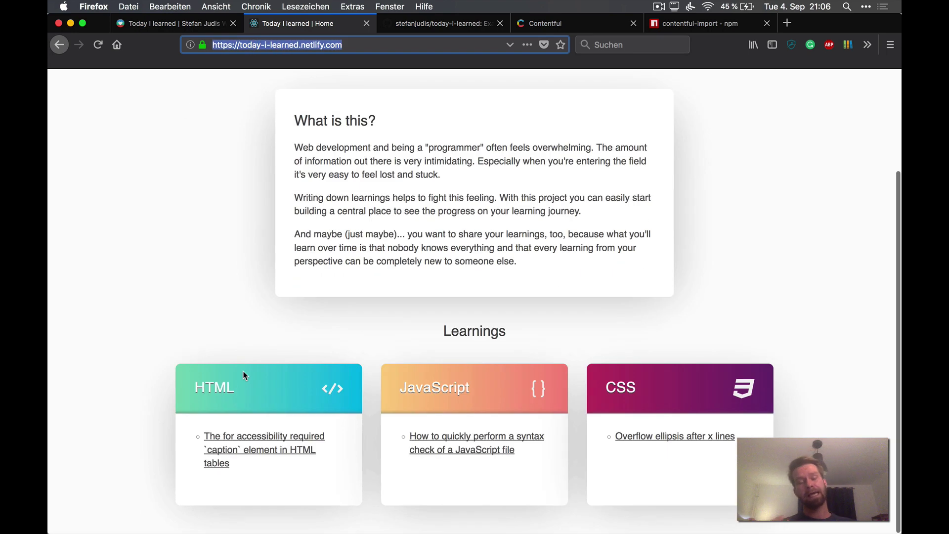
click(245, 347)
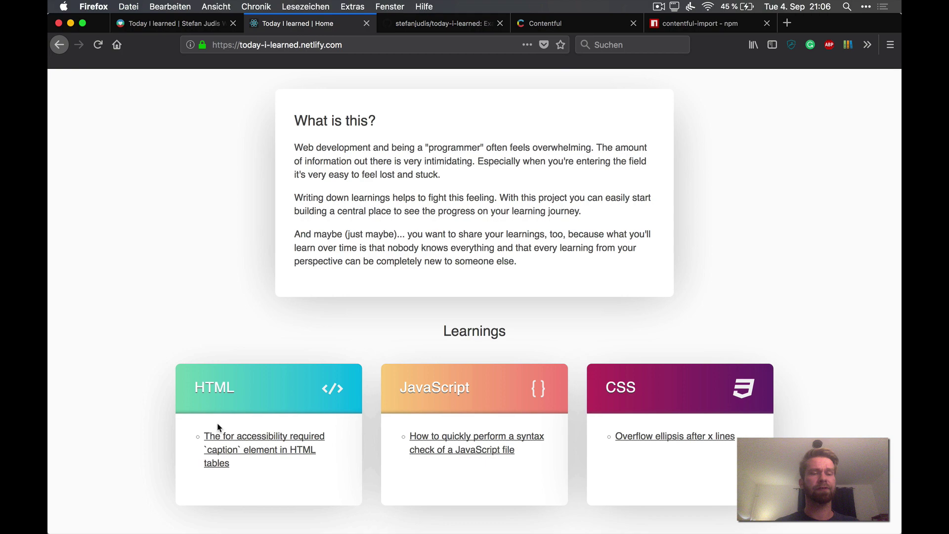
Step: Browse the caption element and JavaScript syntax check posts, returning home after each
click(241, 447)
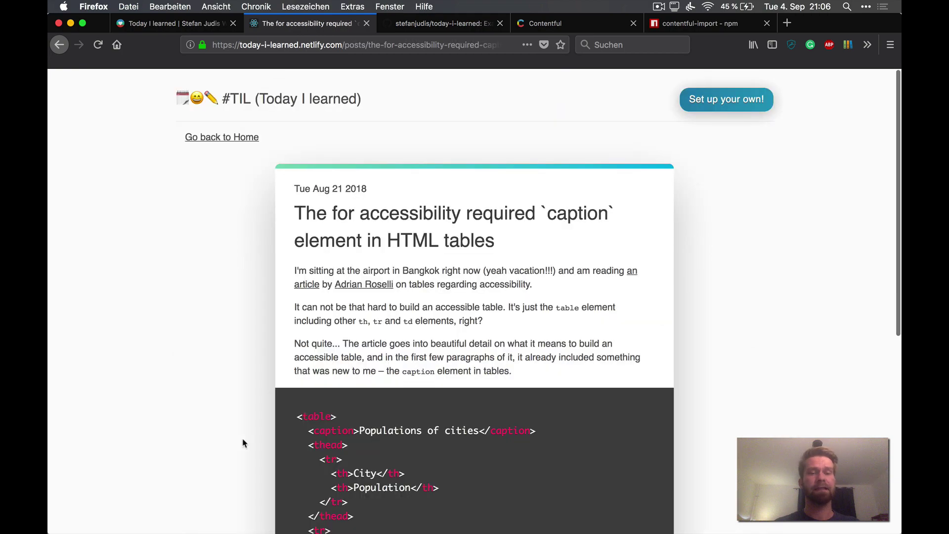
scroll(243, 442, down, 10)
key(super+Left)
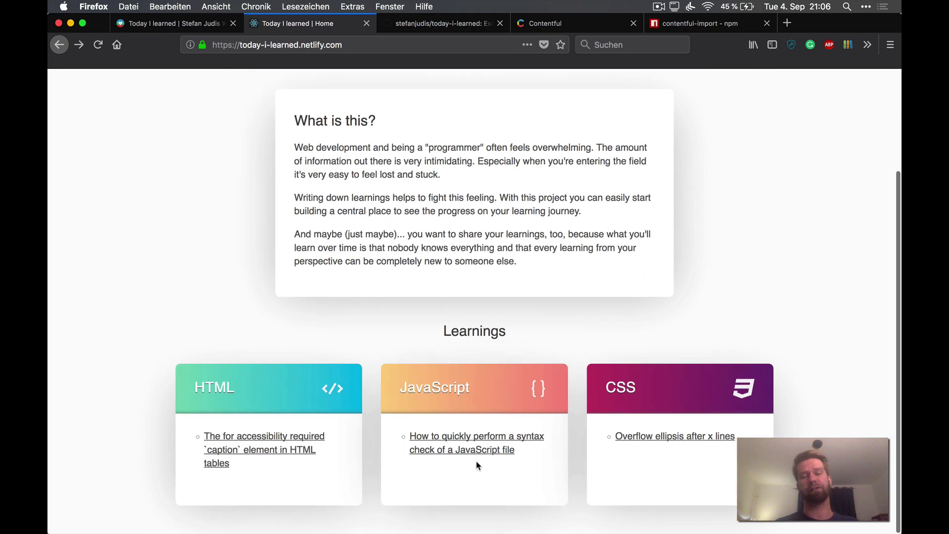
click(474, 455)
scroll(474, 346, down, 5)
key(super+Left)
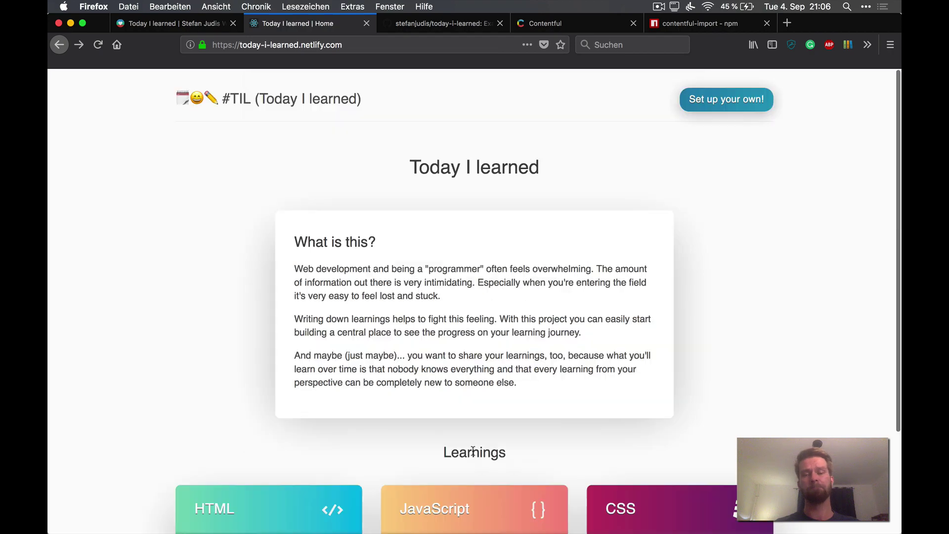
scroll(701, 117, up, 3)
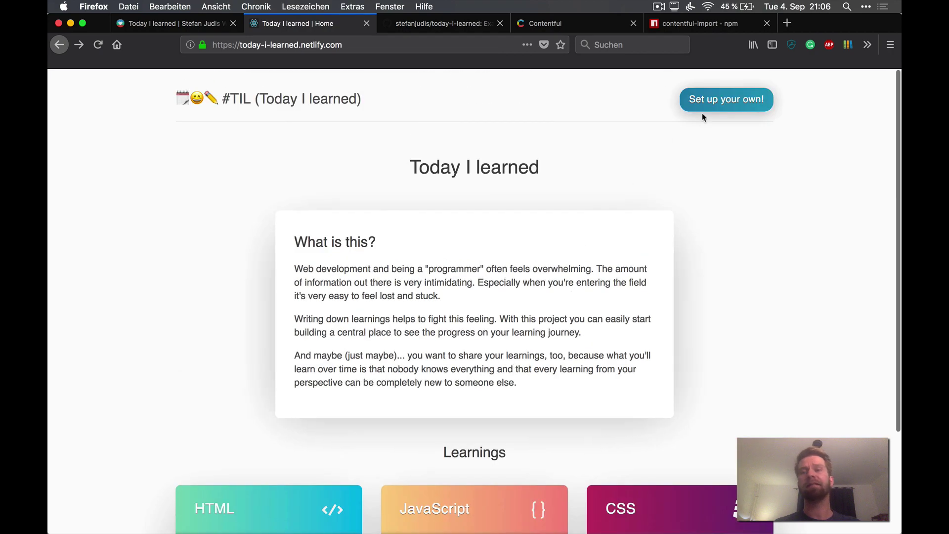
Step: Open the 'Set up your own!' tutorial and skim its six deploy steps
click(722, 104)
scroll(509, 330, down, 20)
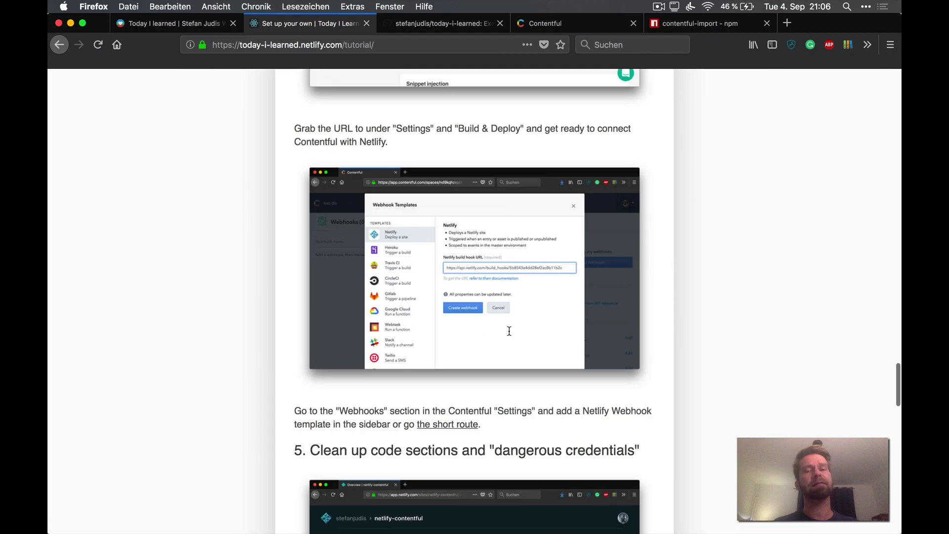
scroll(510, 331, up, 20)
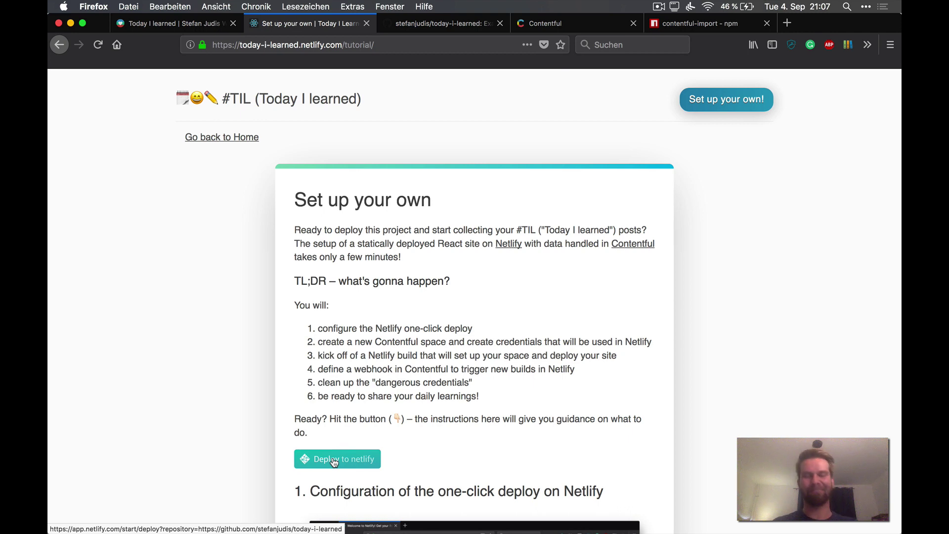
Step: Start the one-click Netlify deploy and connect it to GitHub
click(333, 460)
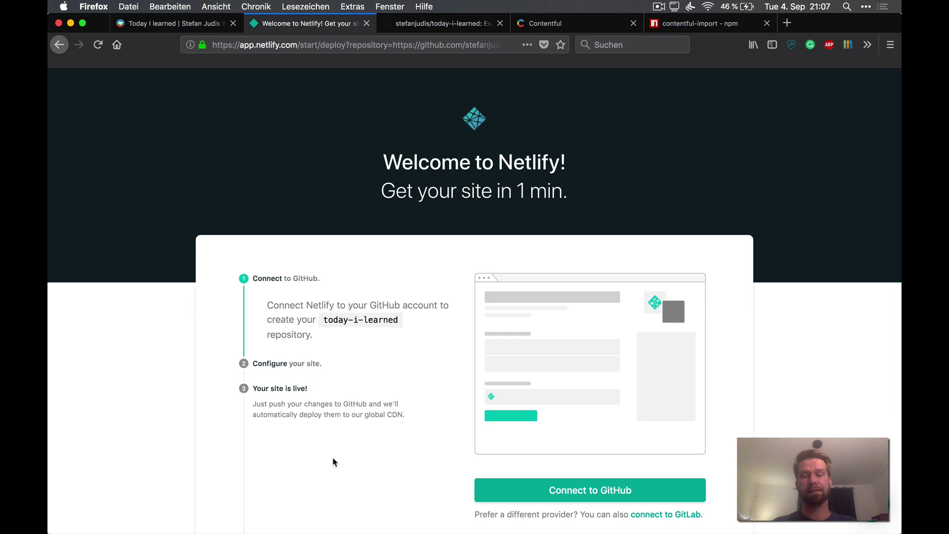
click(546, 487)
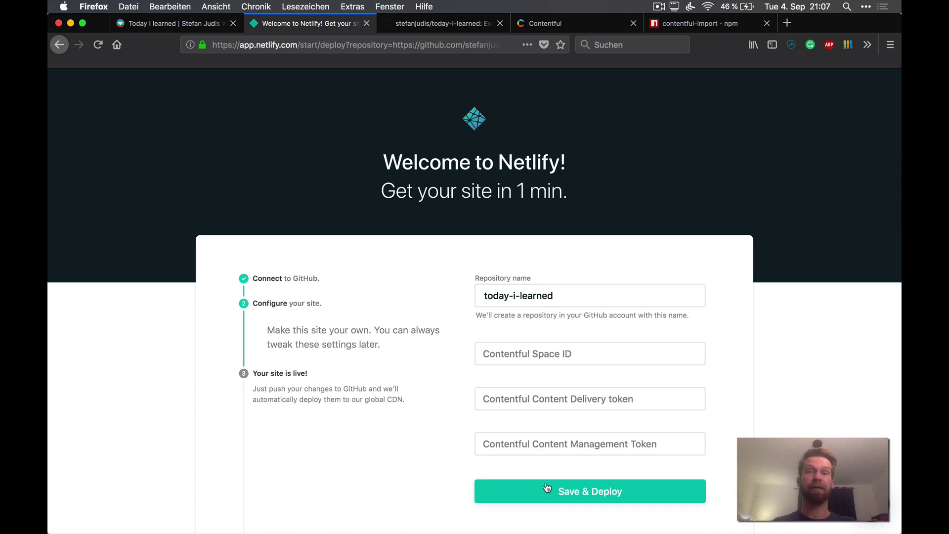
key(ctrl+Tab)
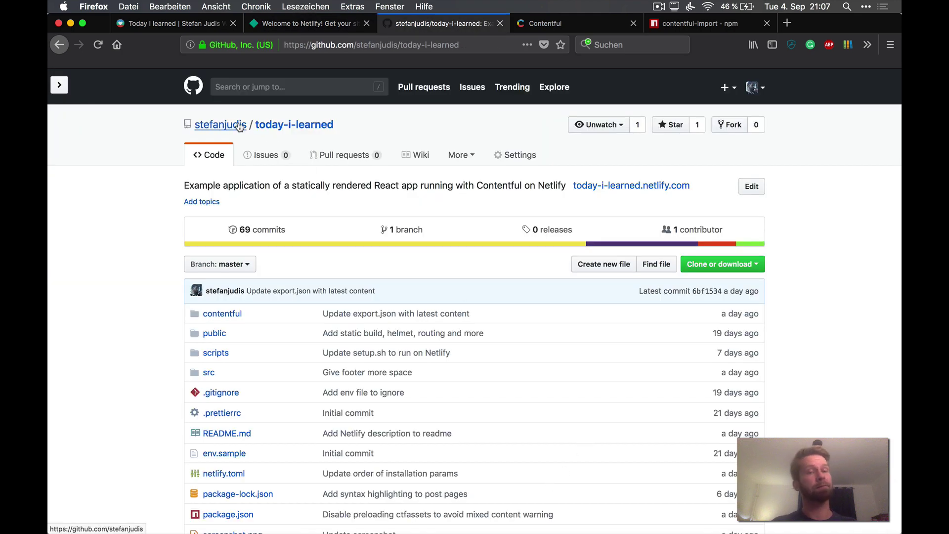
key(ctrl+shift+Tab)
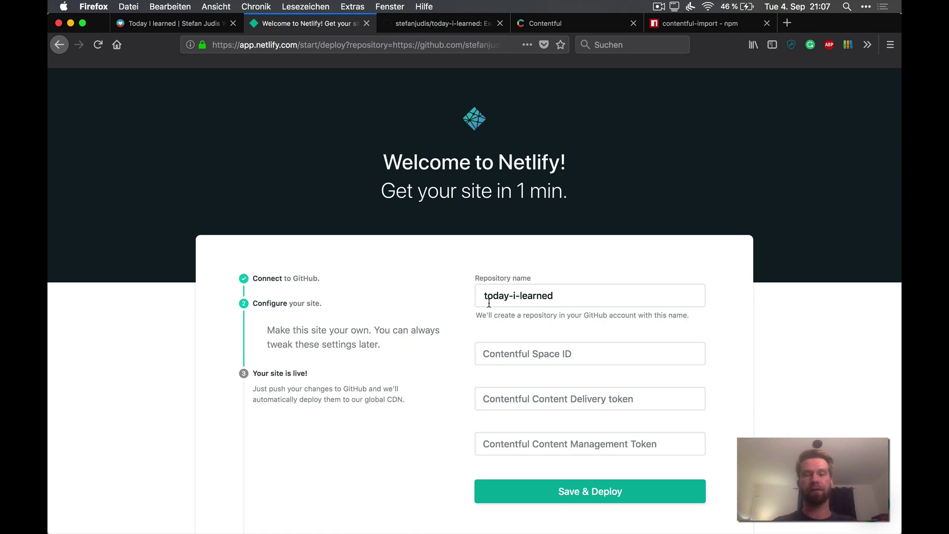
Step: Set the repository name to today-i-learned-screencast
click(563, 298)
text(-)
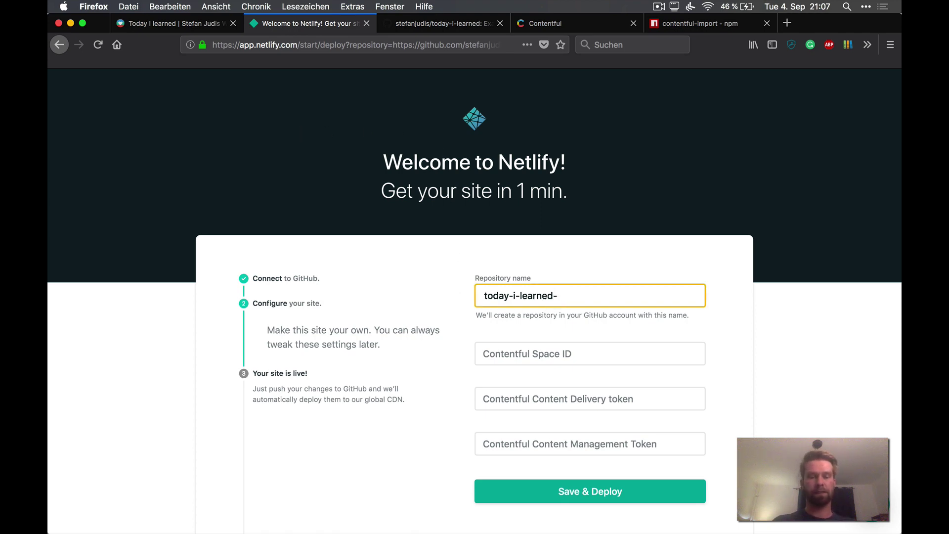
text(screenc)
key(BackSpace)
key(BackSpace)
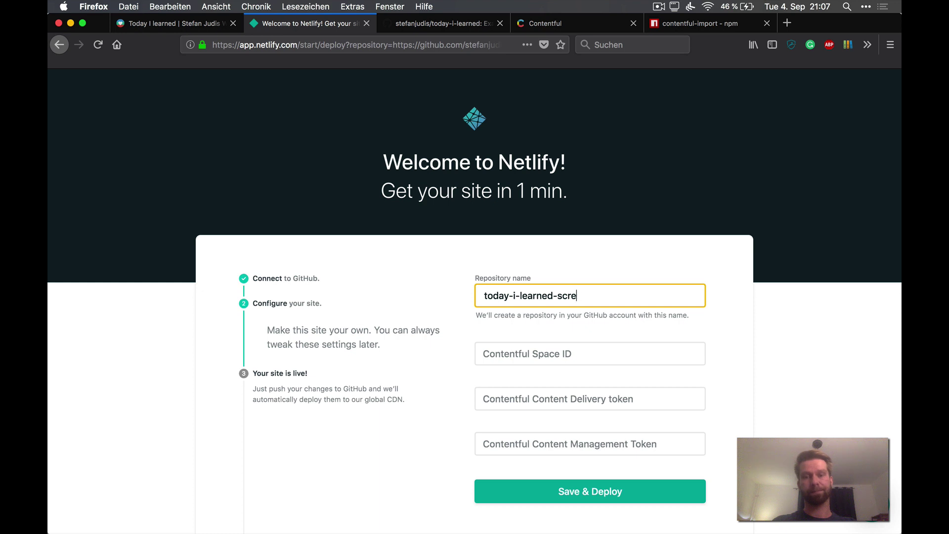
text(encast)
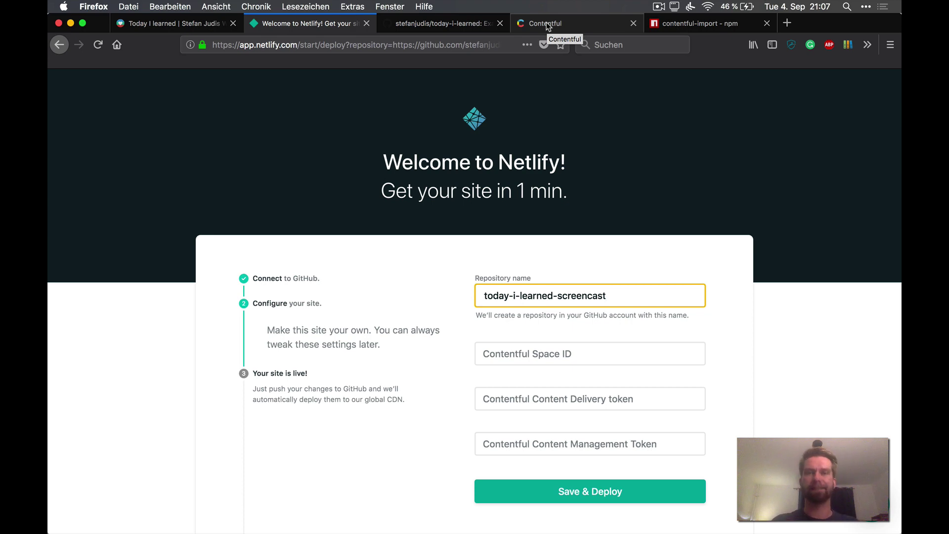
Step: Create a new empty Contentful space named today-i-learned-screencast
click(545, 23)
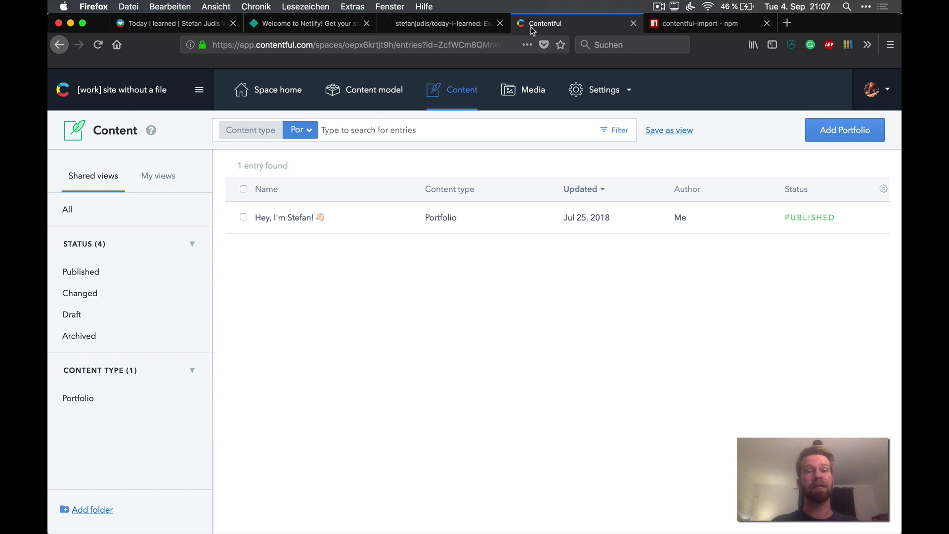
click(166, 90)
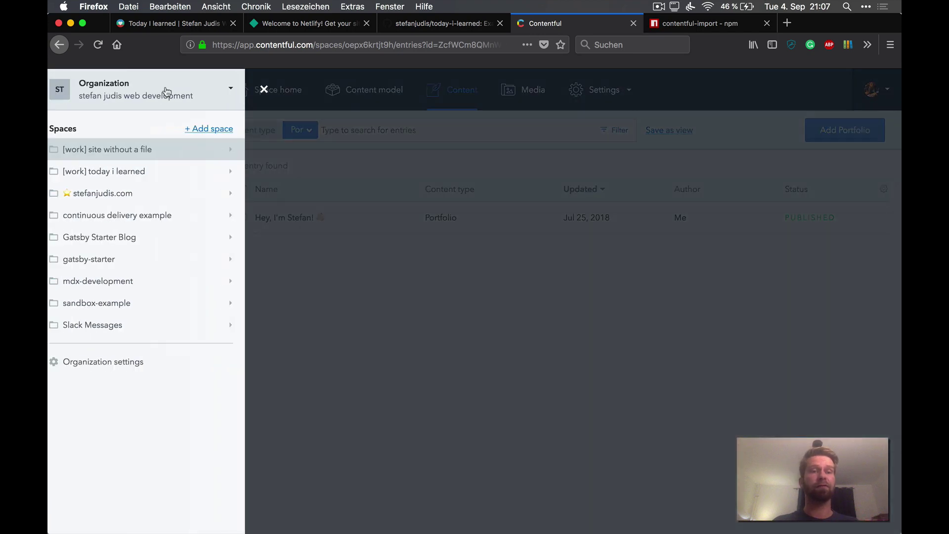
click(225, 129)
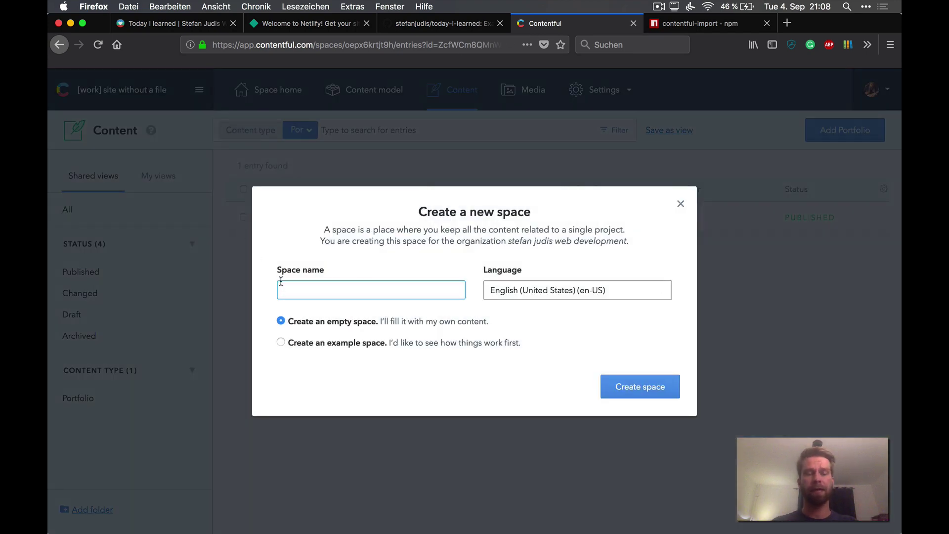
text(today)
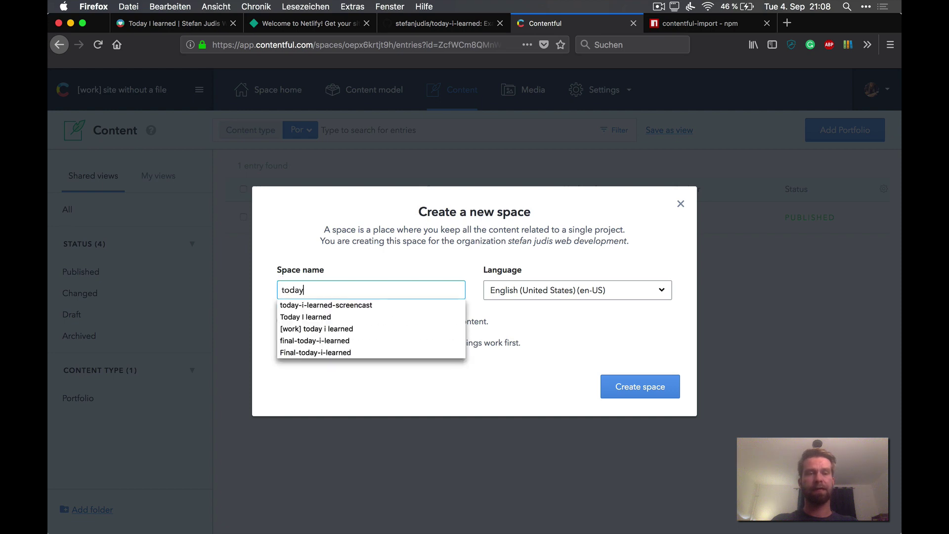
text(-i-learned)
key(Down)
key(Return)
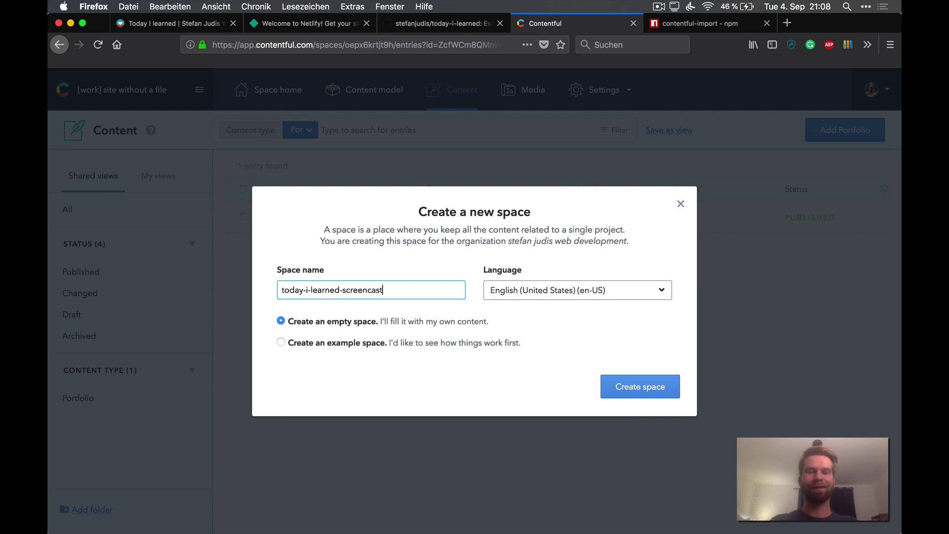
click(648, 385)
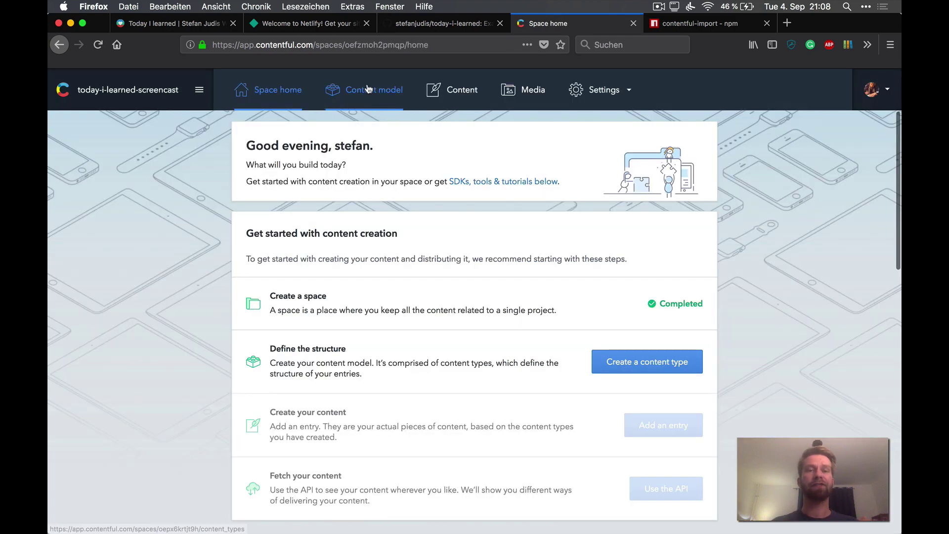
Step: Check the new space's content model and entries, then open Settings > API keys
click(367, 88)
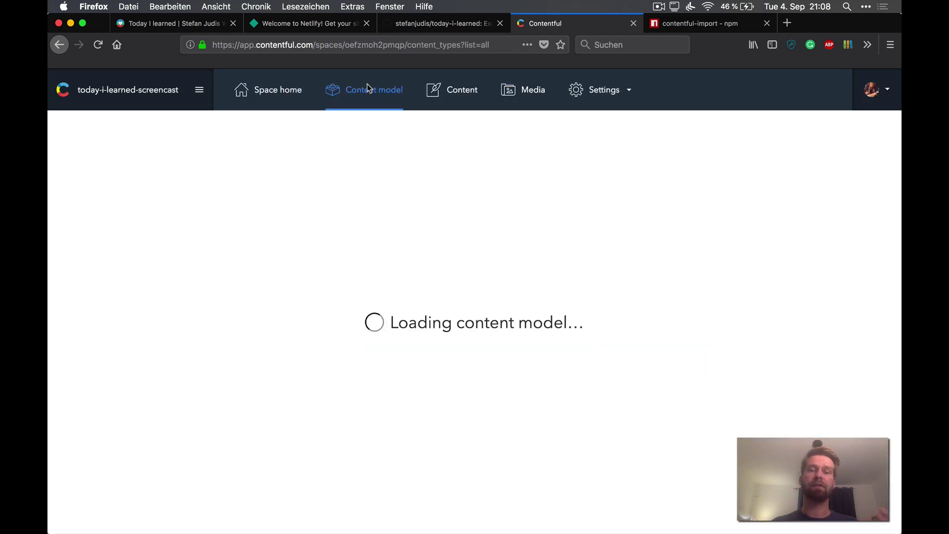
click(457, 93)
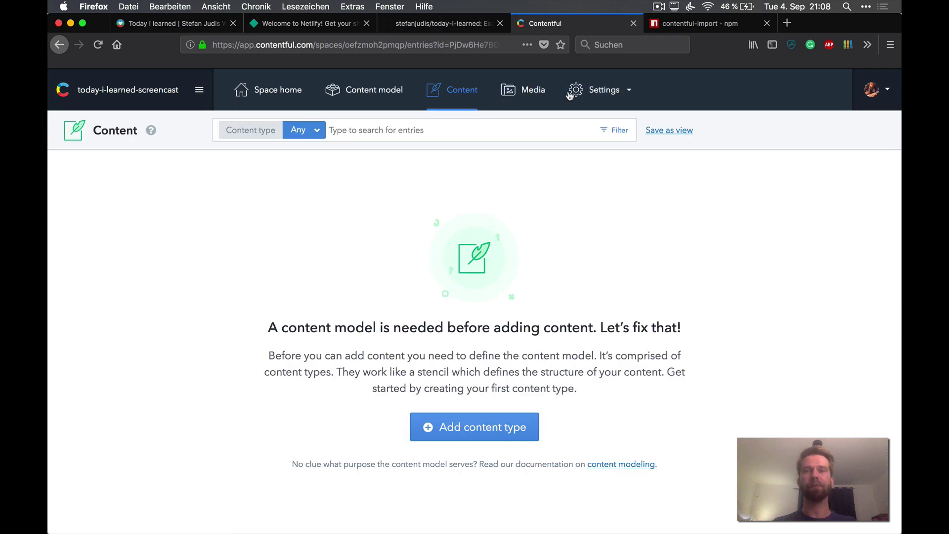
click(588, 90)
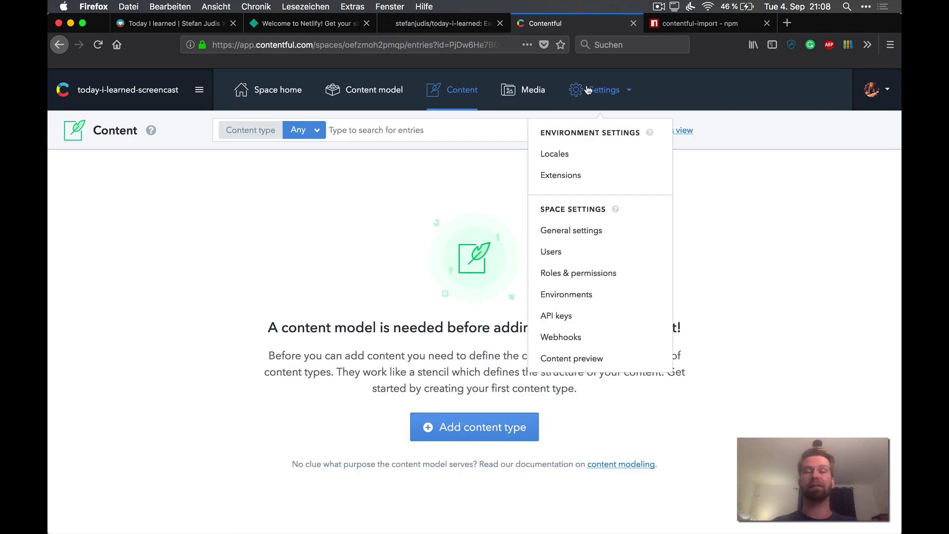
click(572, 316)
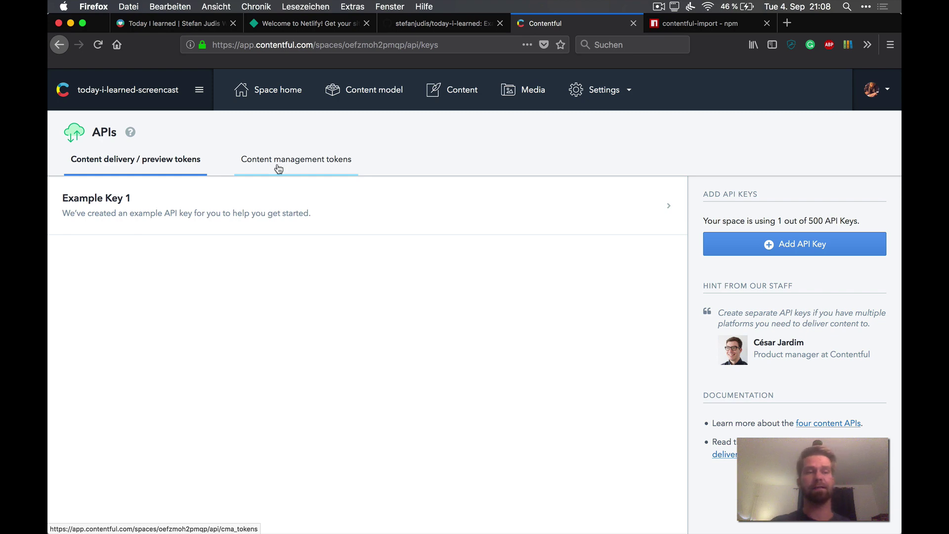
Step: Rename the Example Key 1 API key to Netlify
click(258, 213)
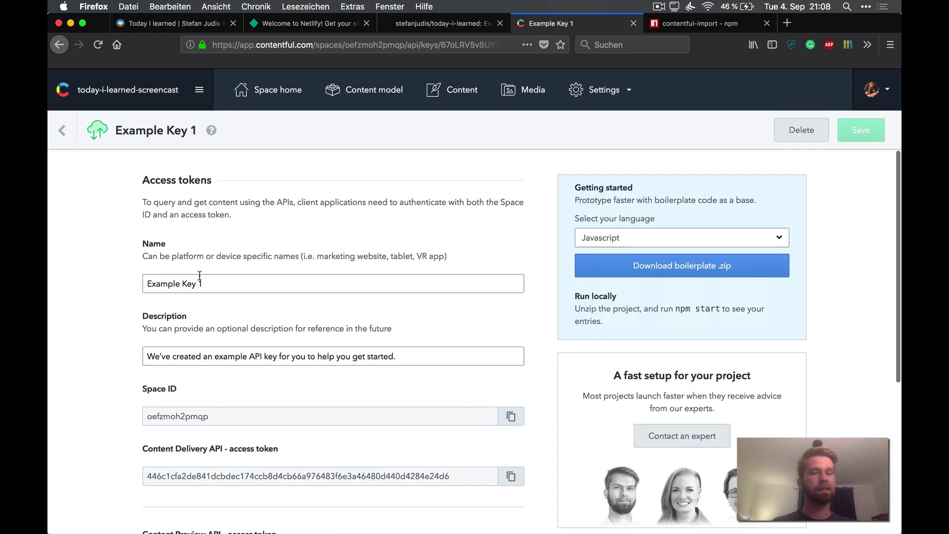
triple_click(200, 284)
text(Netlify)
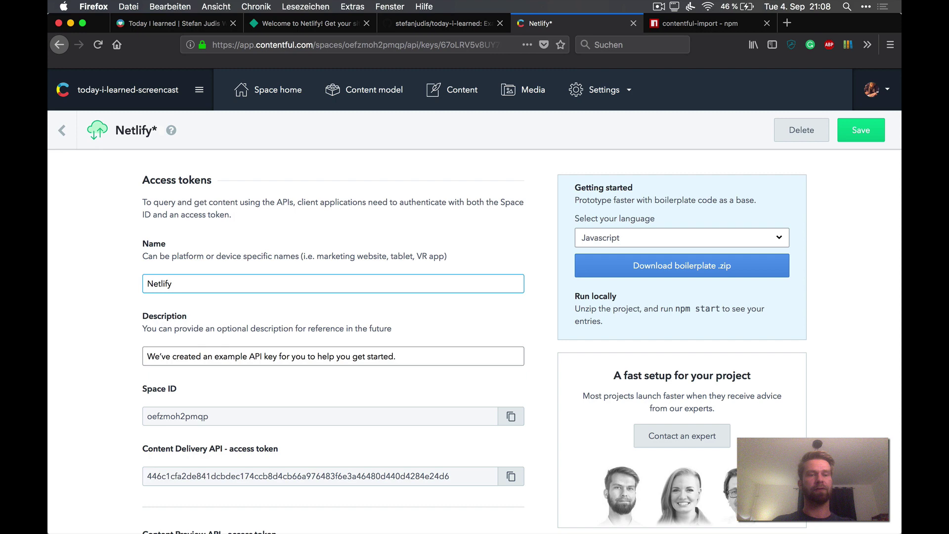
Step: Copy the space ID and delivery token into the Netlify setup form
click(512, 419)
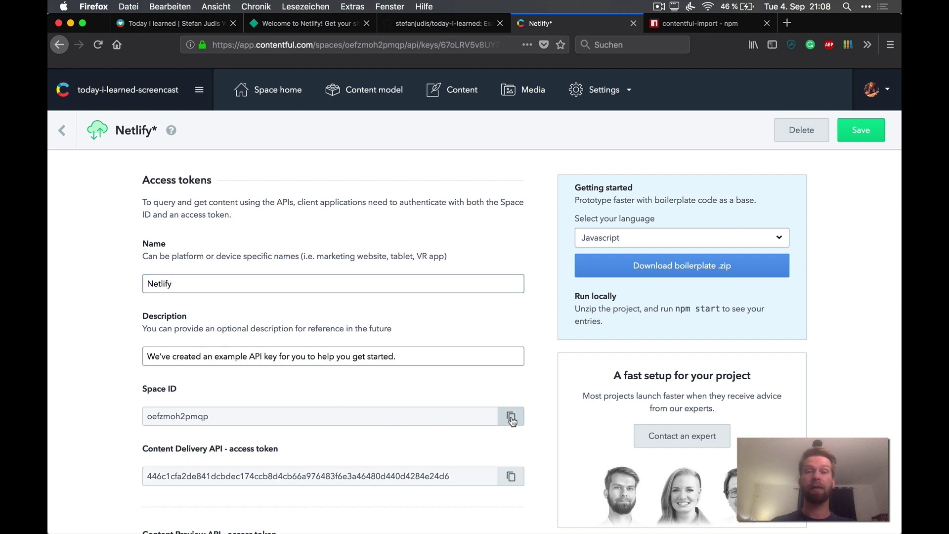
key(ctrl+shift+Tab)
key(ctrl+shift+Tab)
click(555, 362)
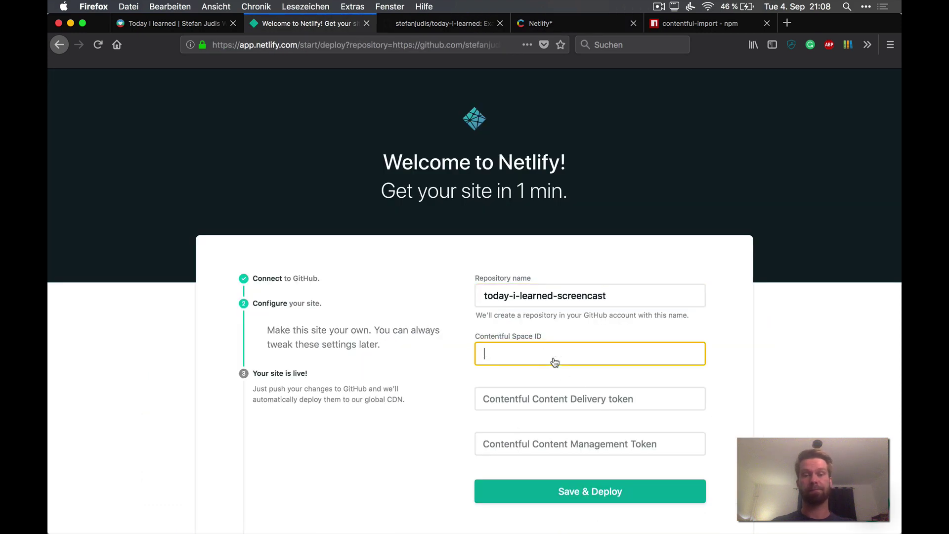
key(super+v)
key(ctrl+Tab)
key(ctrl+Tab)
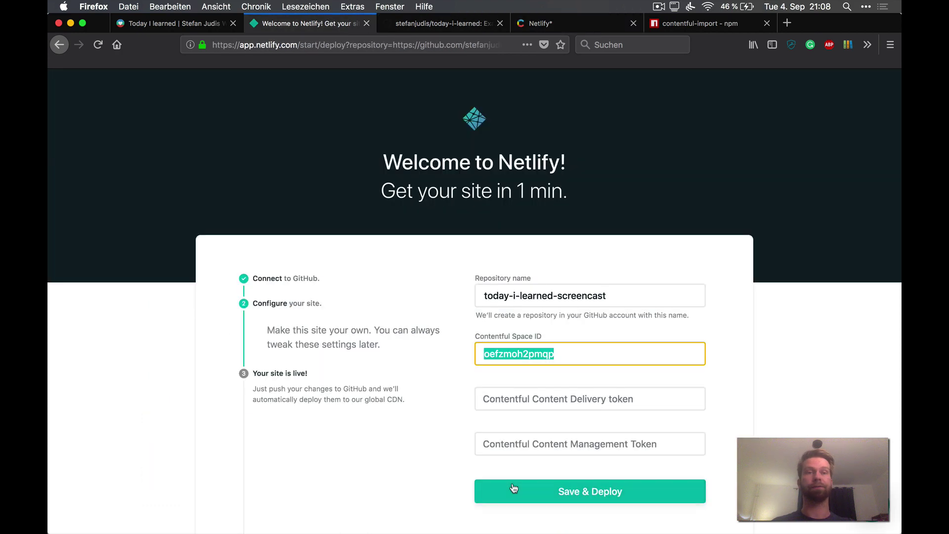
click(530, 401)
key(super+v)
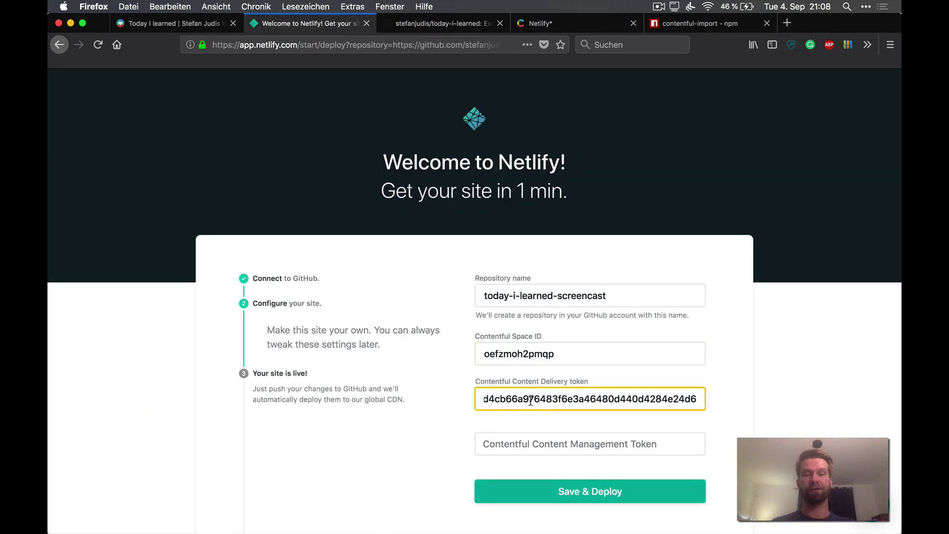
click(525, 450)
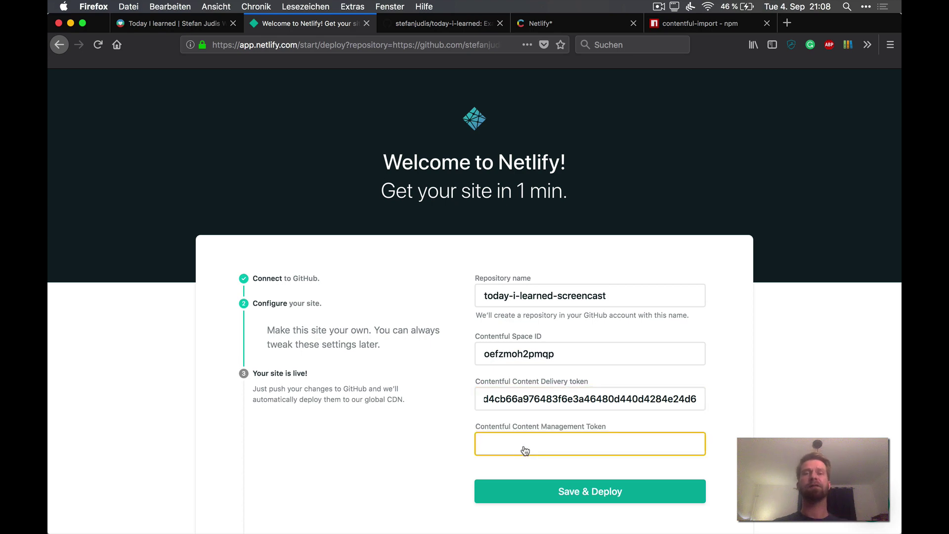
Step: Save the Netlify API key and view the space's empty content model
key(super+4)
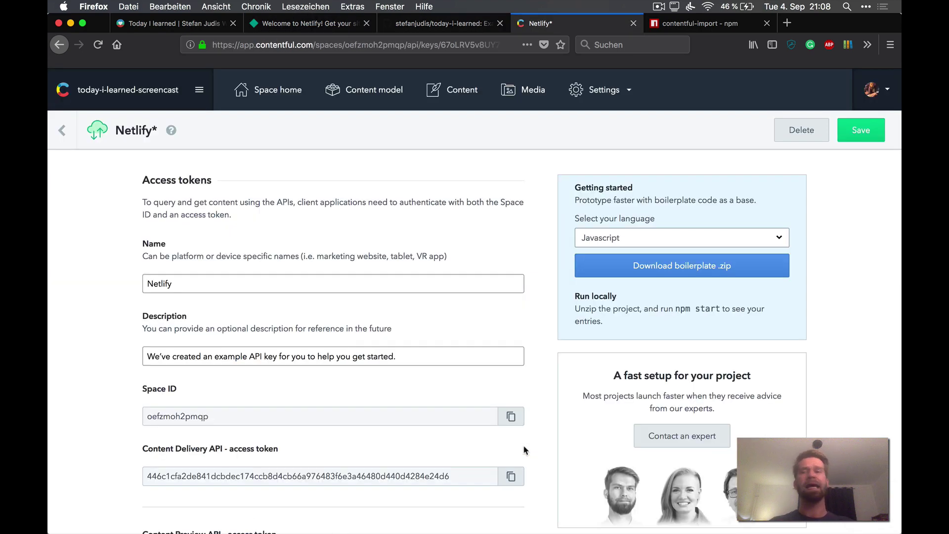
click(863, 126)
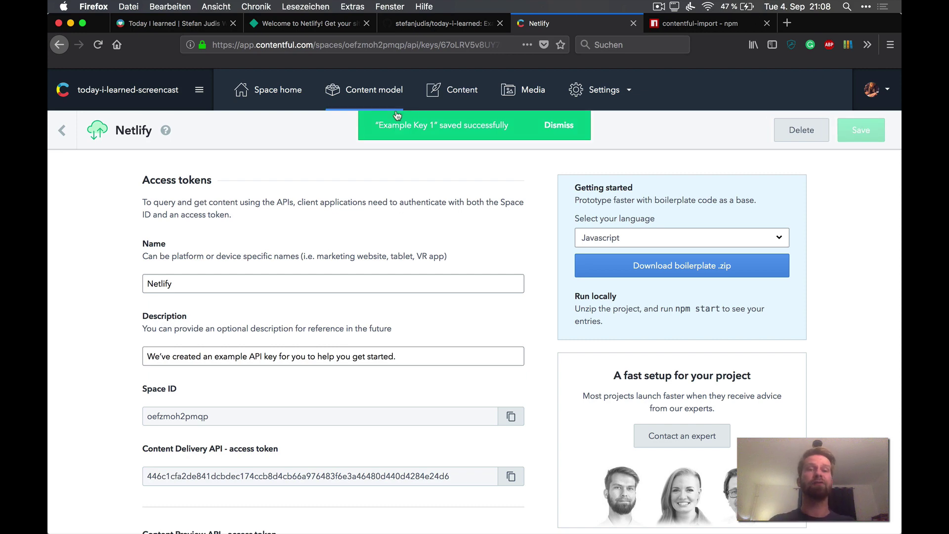
click(370, 90)
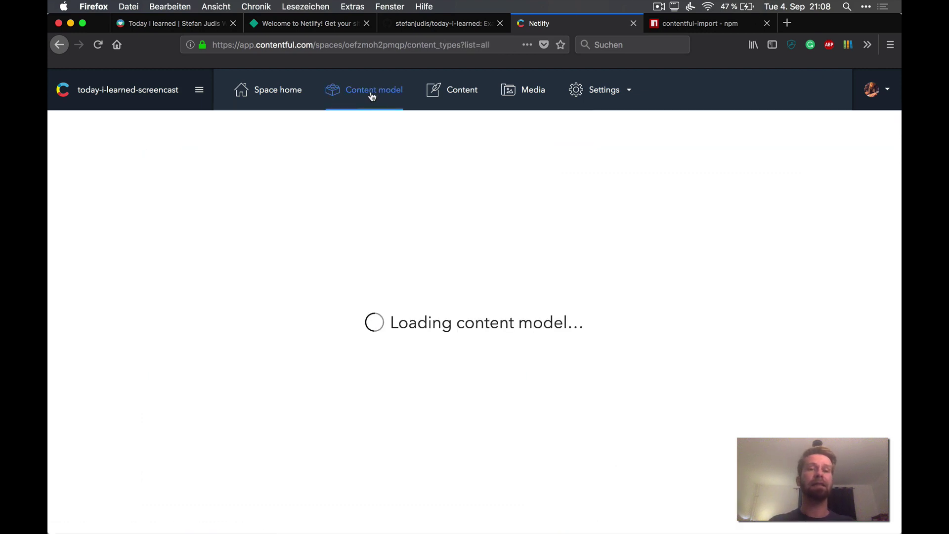
click(288, 24)
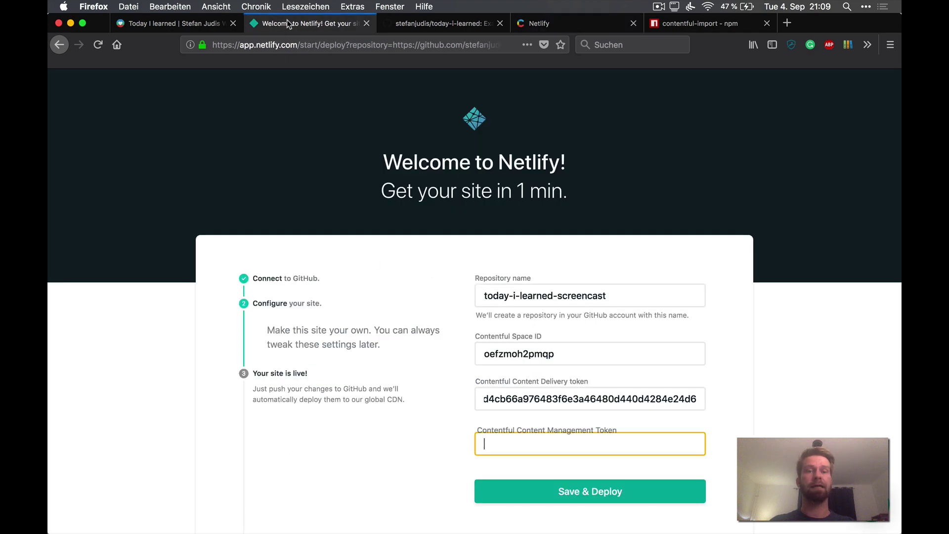
click(574, 16)
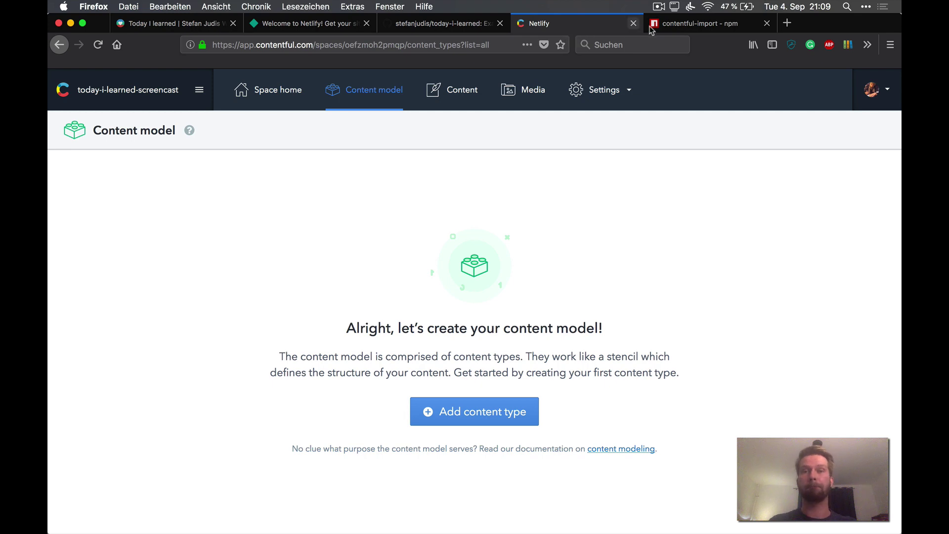
Step: Generate a Contentful personal access token named delete-me
click(601, 90)
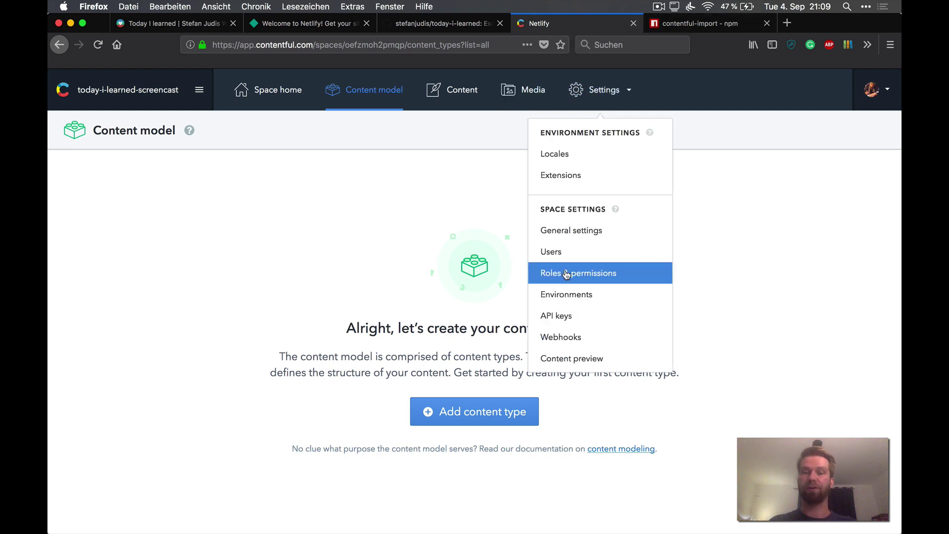
click(567, 317)
click(320, 165)
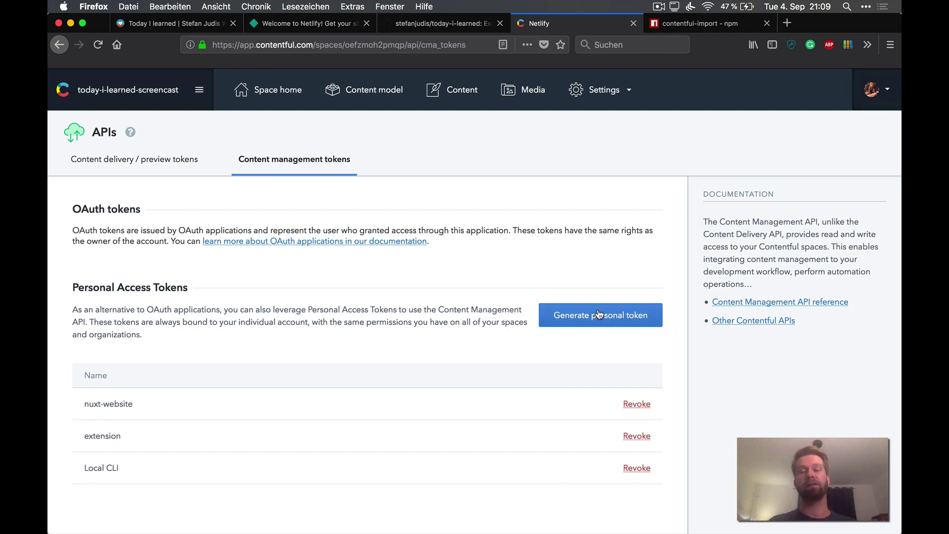
click(599, 314)
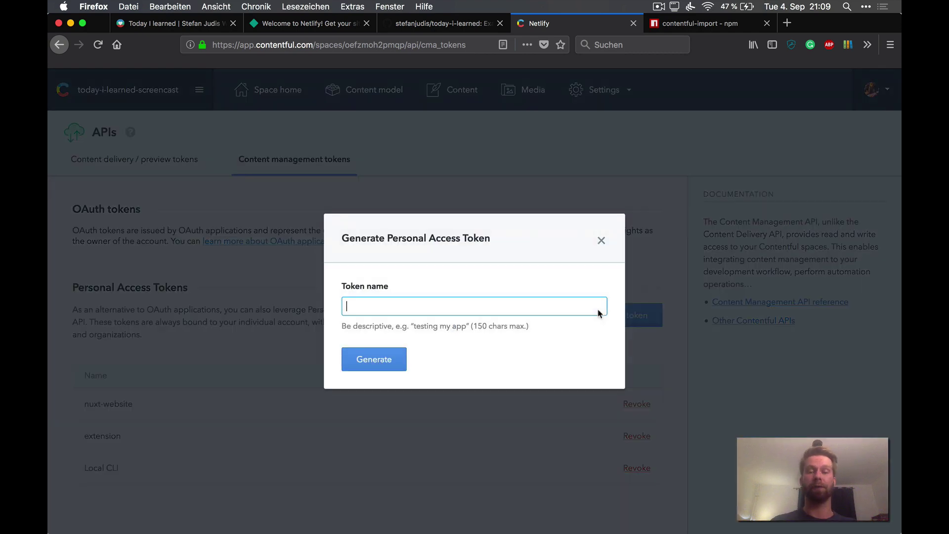
click(386, 361)
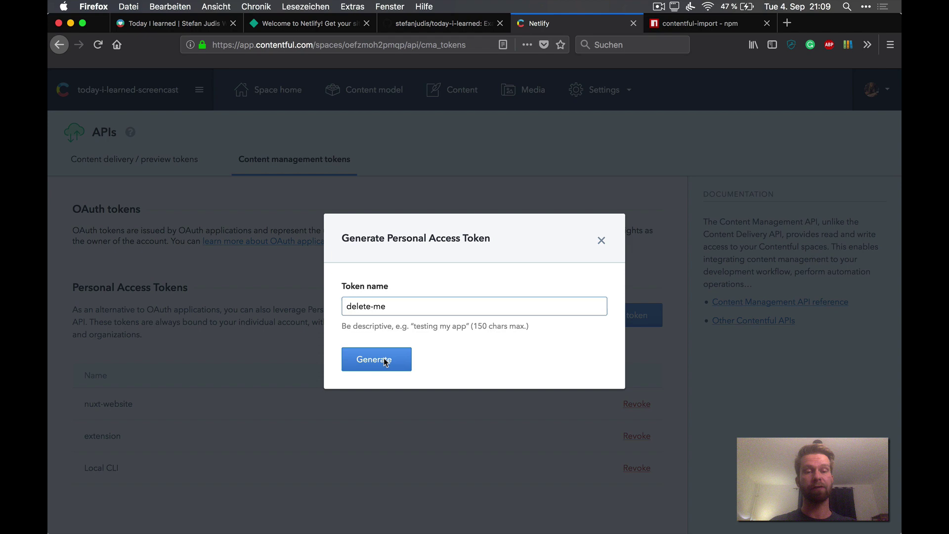
Step: Paste the token into Netlify's management token field and Save & Deploy
click(595, 355)
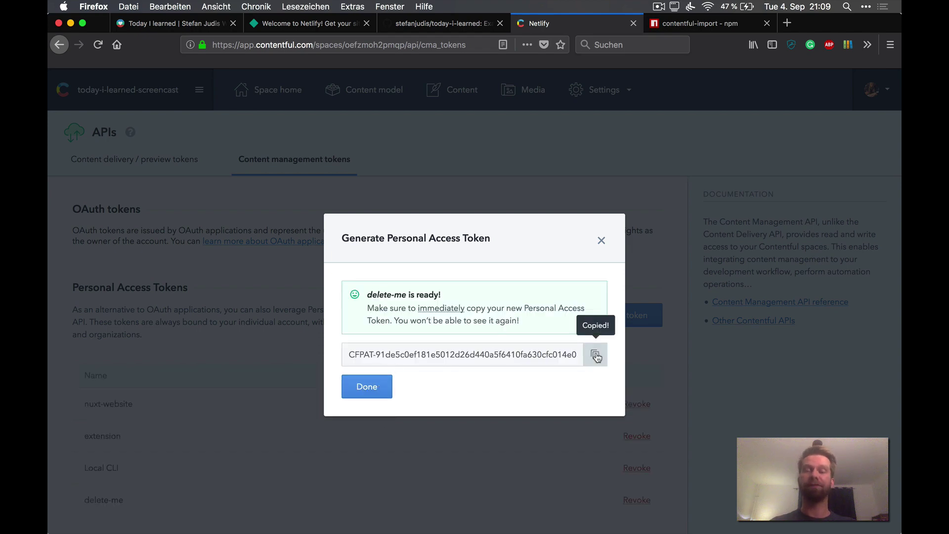
key(ctrl+shift+Tab)
key(ctrl+shift+Tab)
key(super+v)
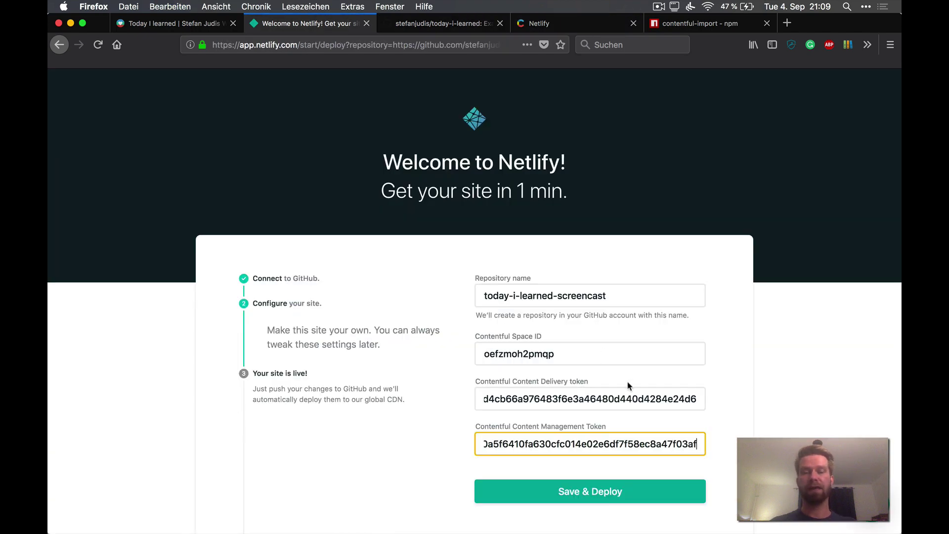
click(586, 497)
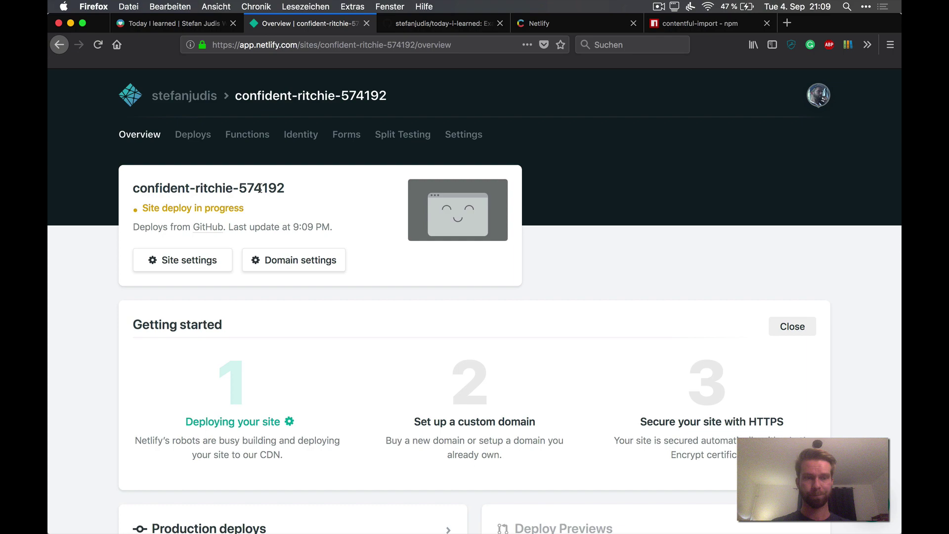
Step: Open the settings of site confident-ritchie-574192
scroll(260, 190, down, 5)
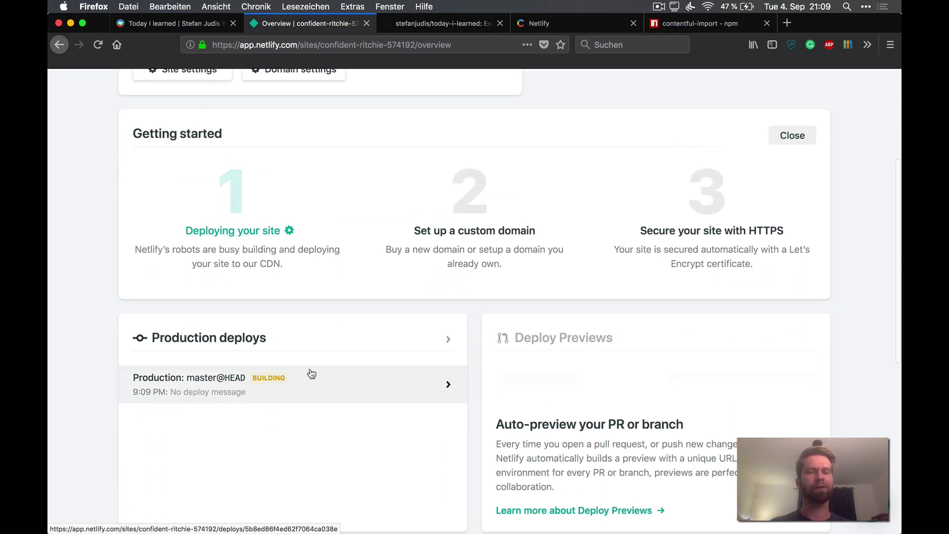
scroll(311, 374, up, 5)
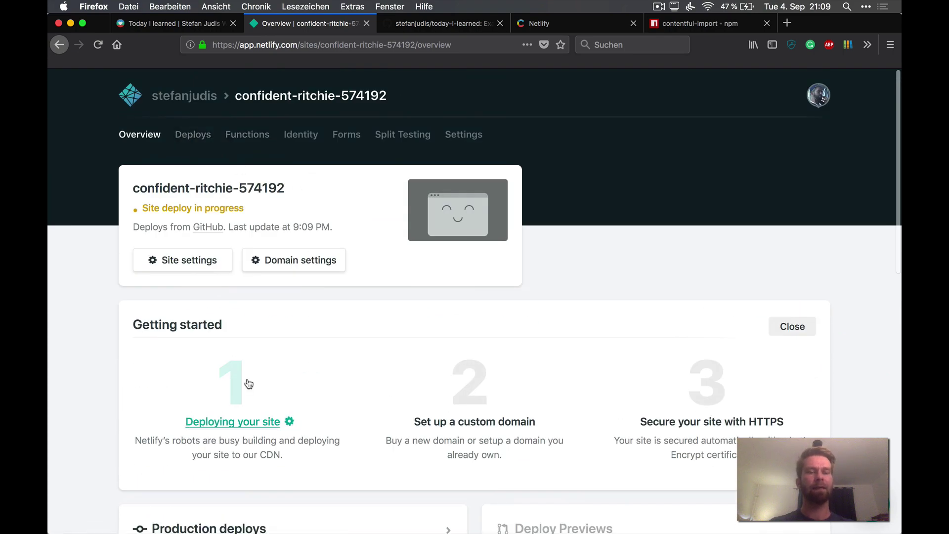
scroll(249, 384, down, 10)
scroll(250, 381, up, 10)
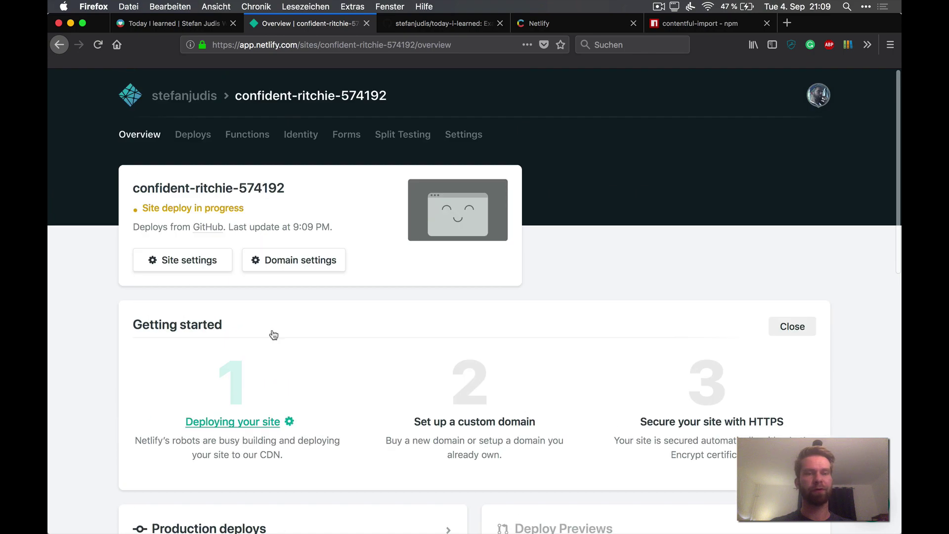
click(177, 261)
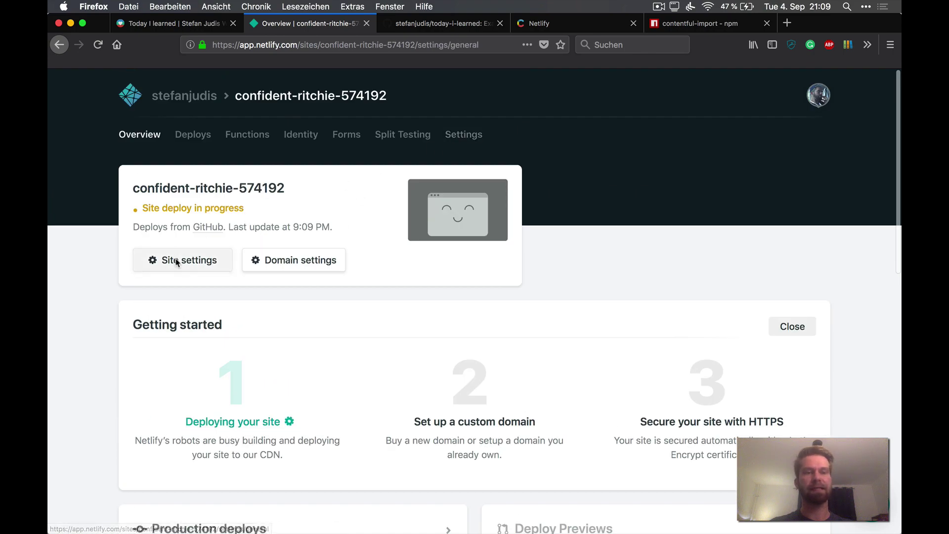
scroll(386, 333, down, 8)
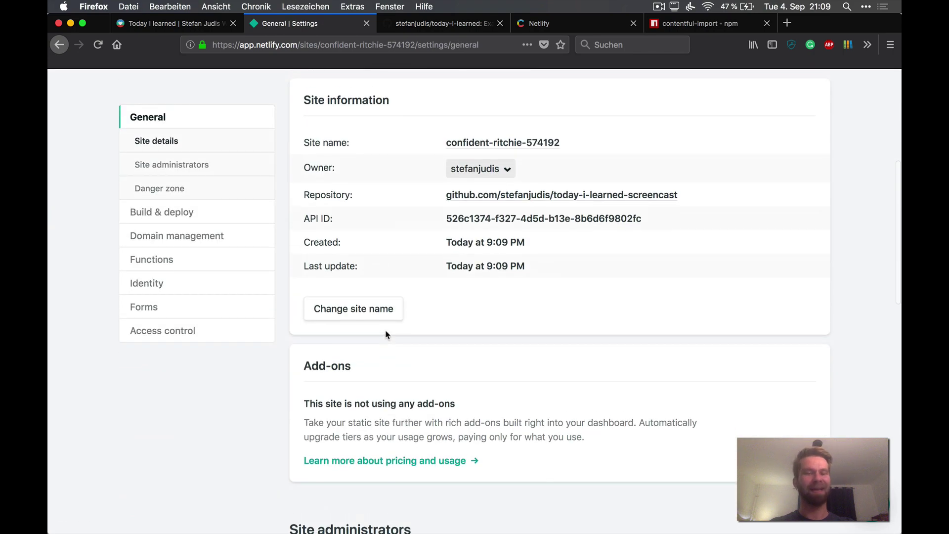
Step: Change the site name to my-today-i-learned and save it
click(376, 319)
drag(397, 314, 393, 313)
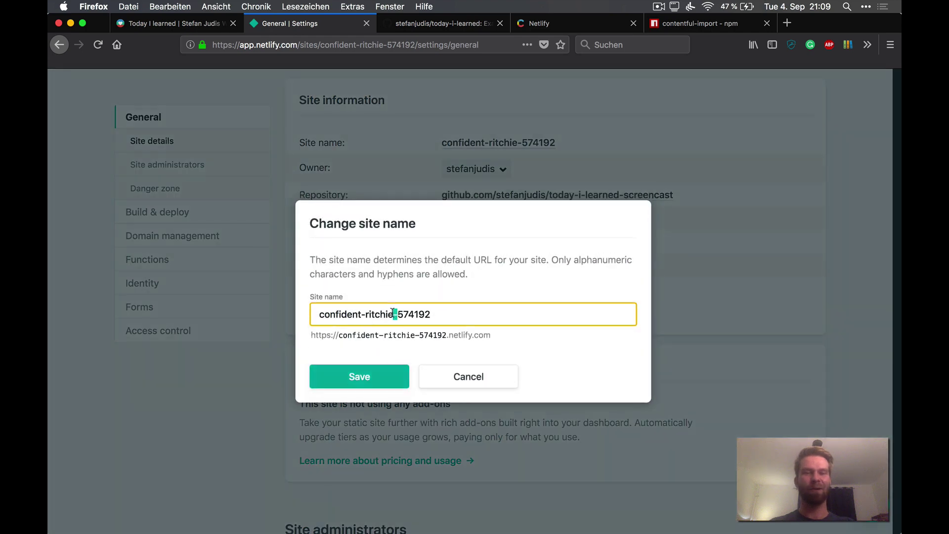
triple_click(393, 313)
text(my-)
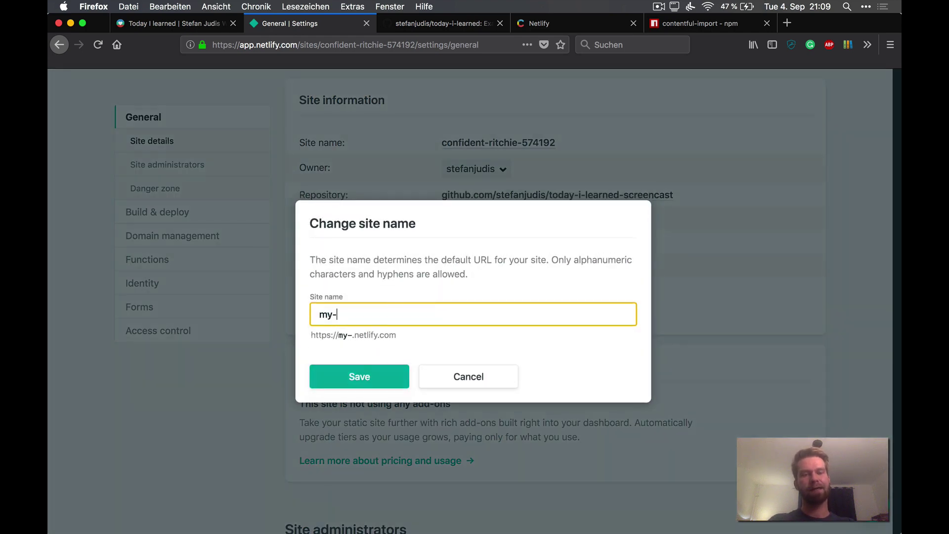
text(today-i-learned)
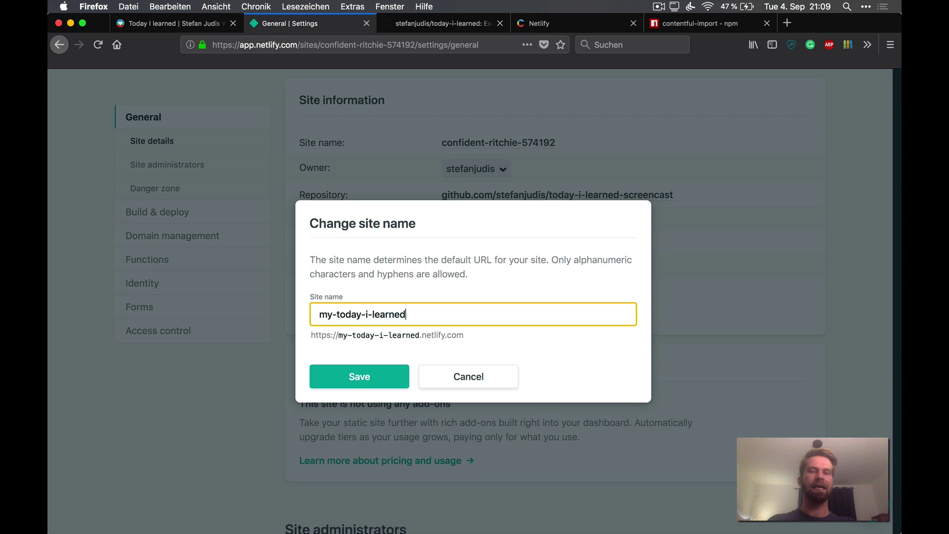
drag(338, 337, 473, 339)
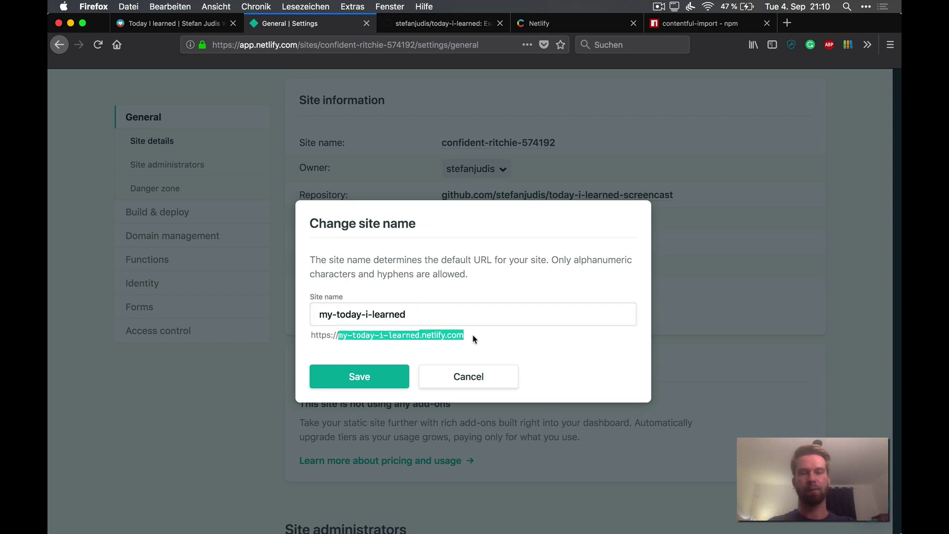
click(370, 376)
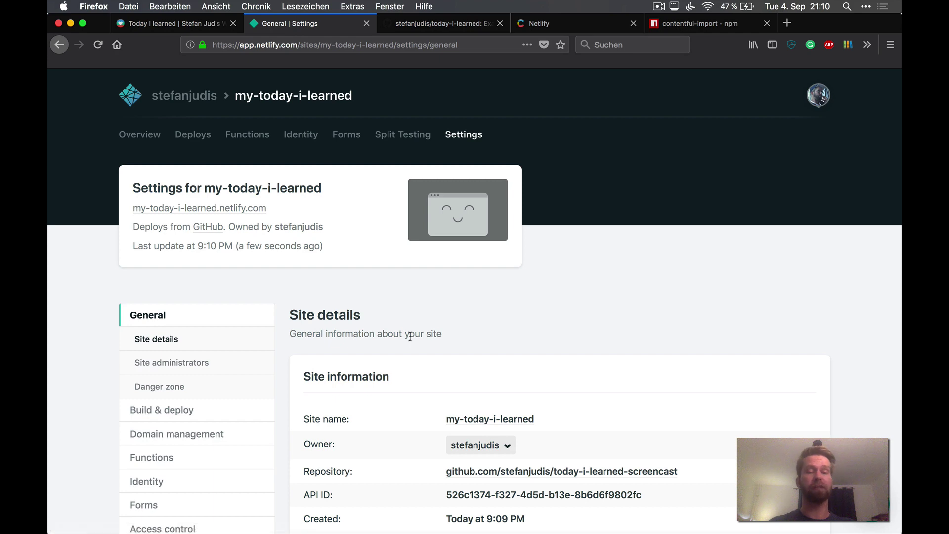
Step: Open the Production master@HEAD deploy log and highlight the import table (3 content types, 7 entries, 15 assets)
click(193, 135)
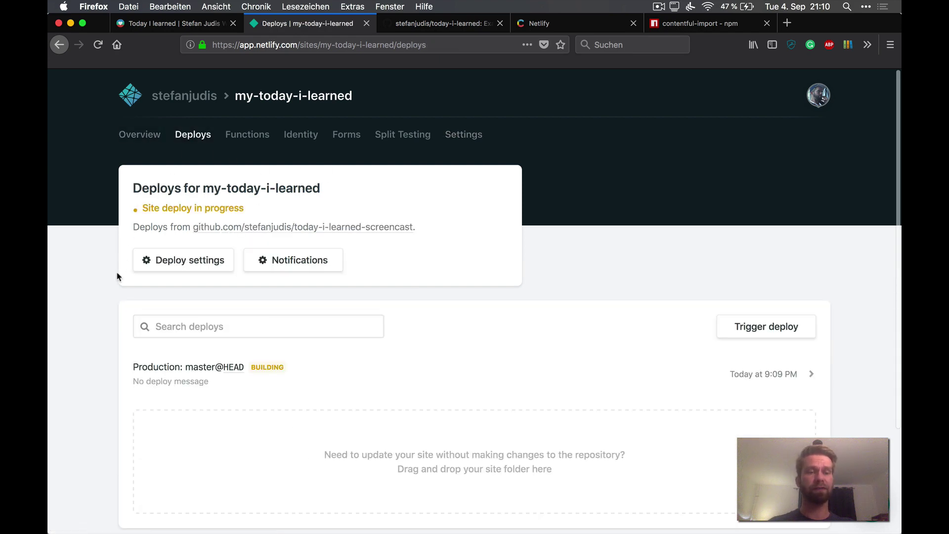
scroll(109, 294, down, 2)
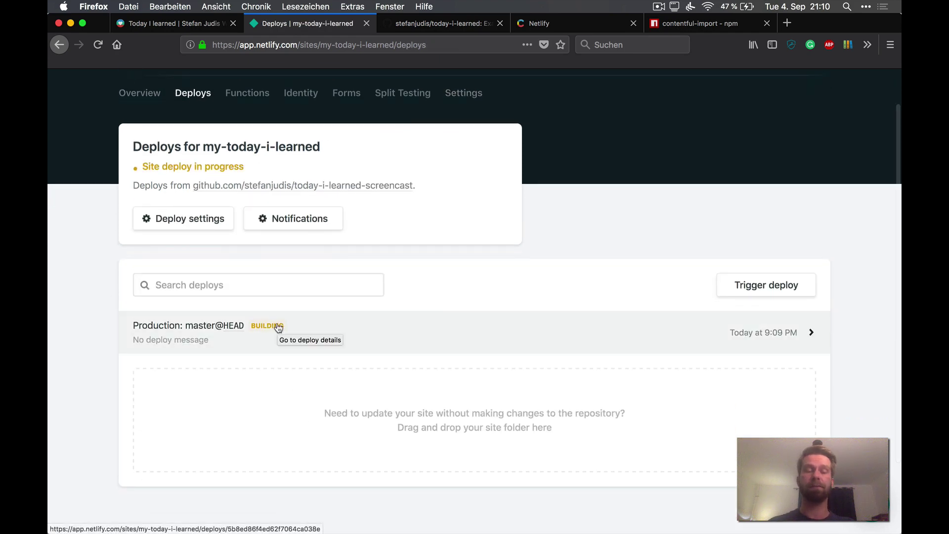
click(354, 325)
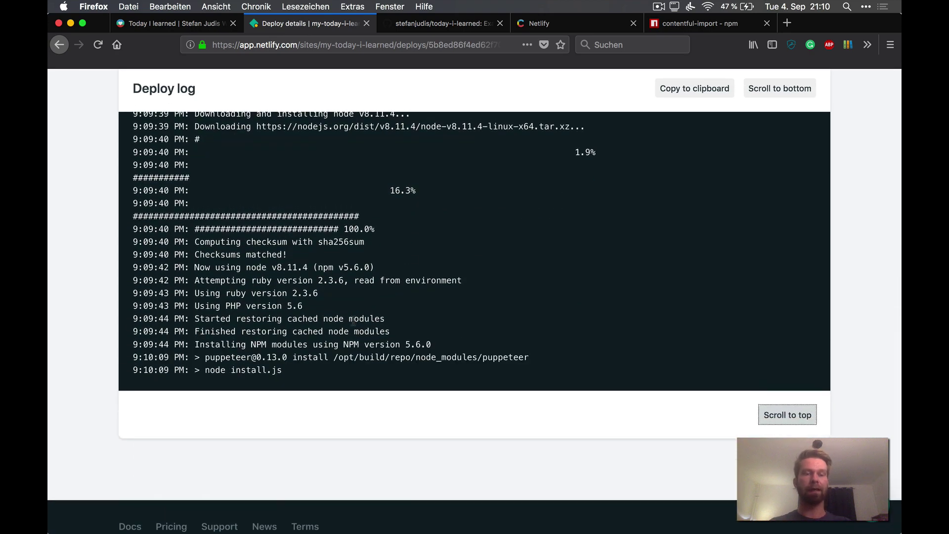
double_click(228, 357)
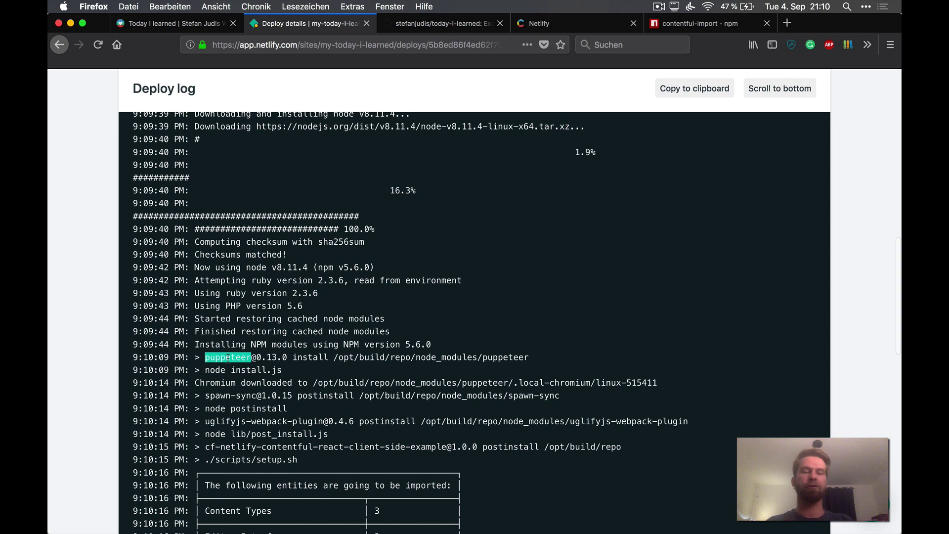
scroll(225, 368, down, 8)
drag(205, 280, 465, 434)
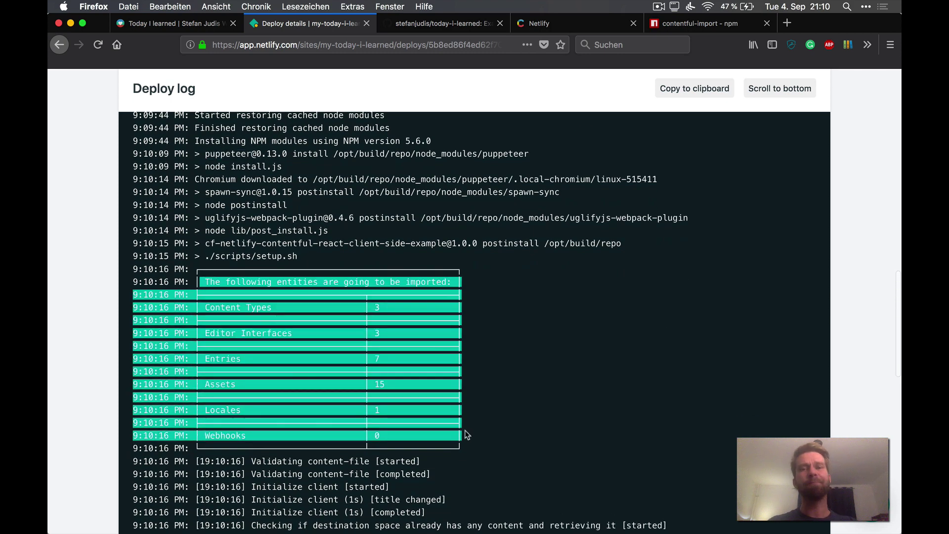
Step: Review the contentful-import npm page and the repo's contentful folder with export.json, then return to Contentful
click(711, 23)
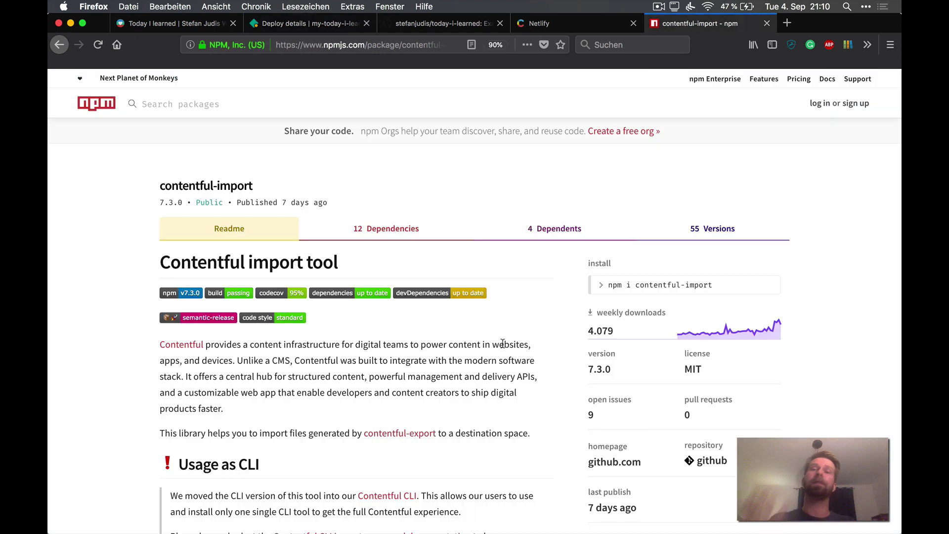
scroll(503, 343, down, 3)
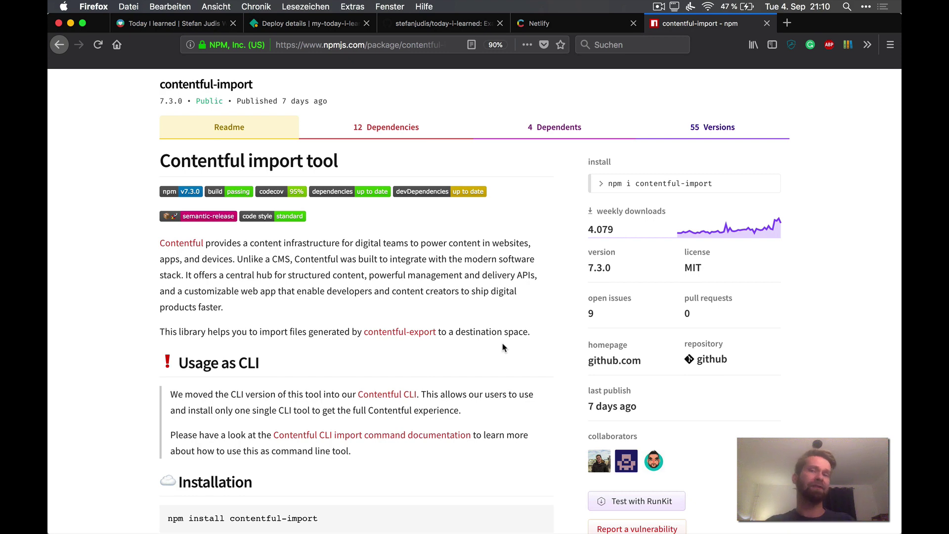
click(445, 23)
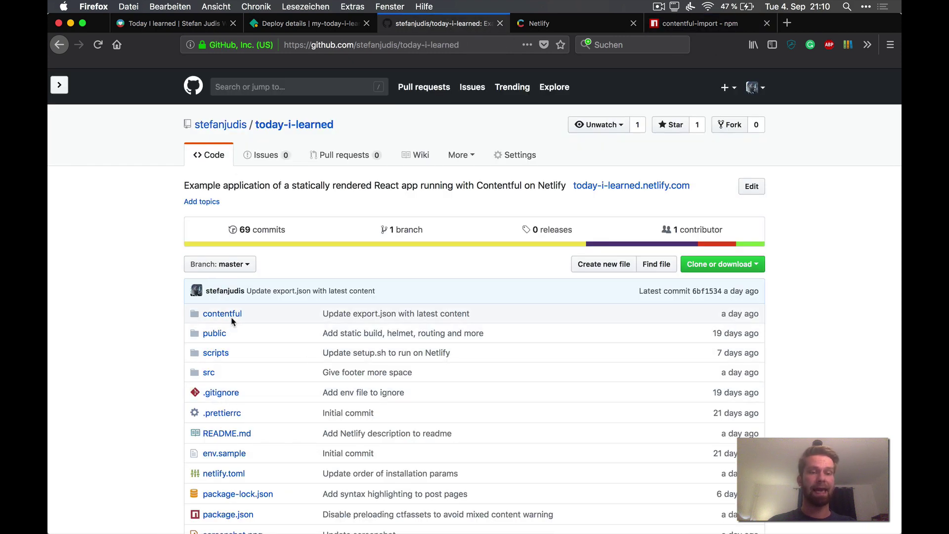
click(223, 314)
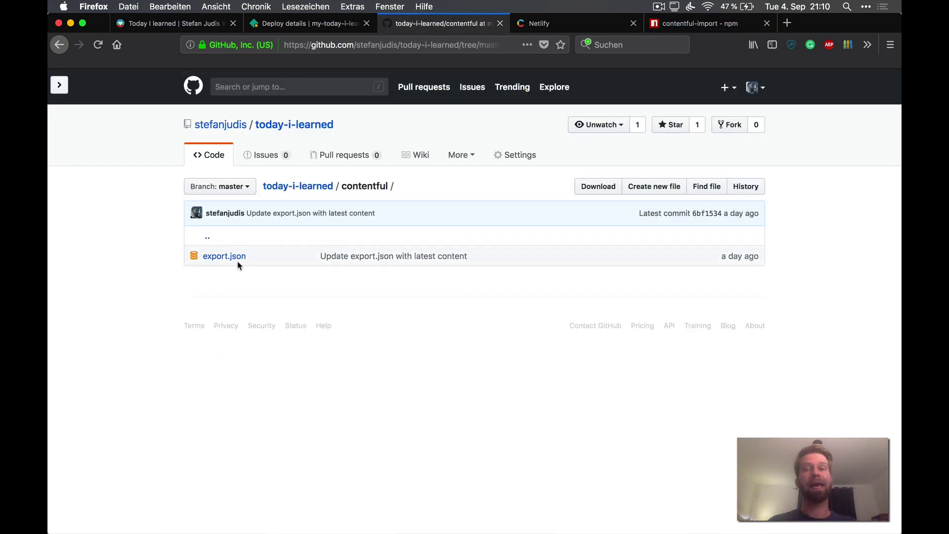
key(ctrl+shift+Tab)
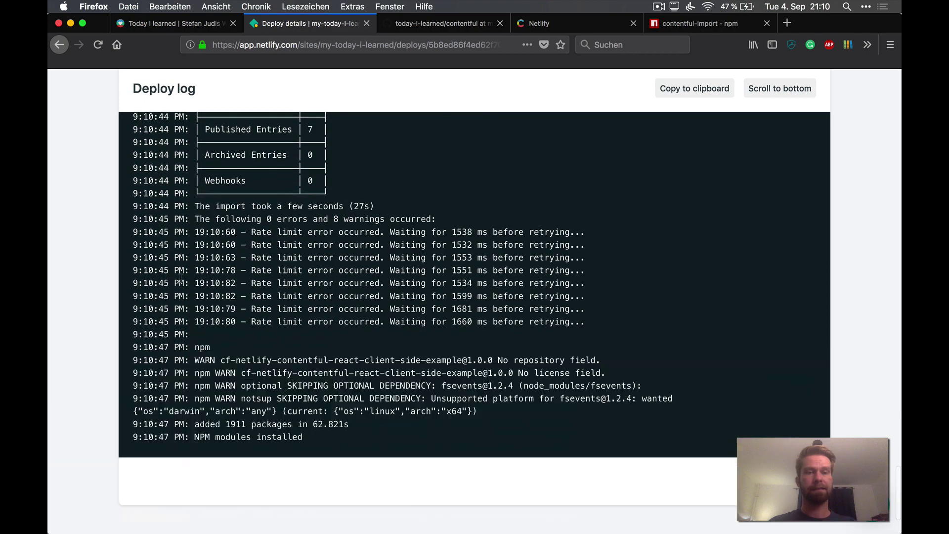
key(ctrl+Tab)
key(ctrl+Tab)
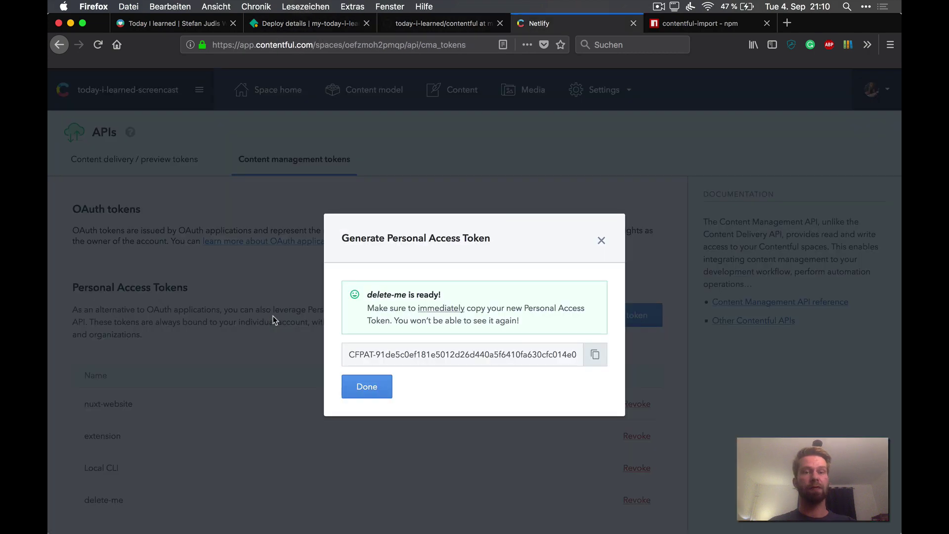
Step: Dismiss the delete-me token notice and open the content model with Category, Page and Post
click(367, 387)
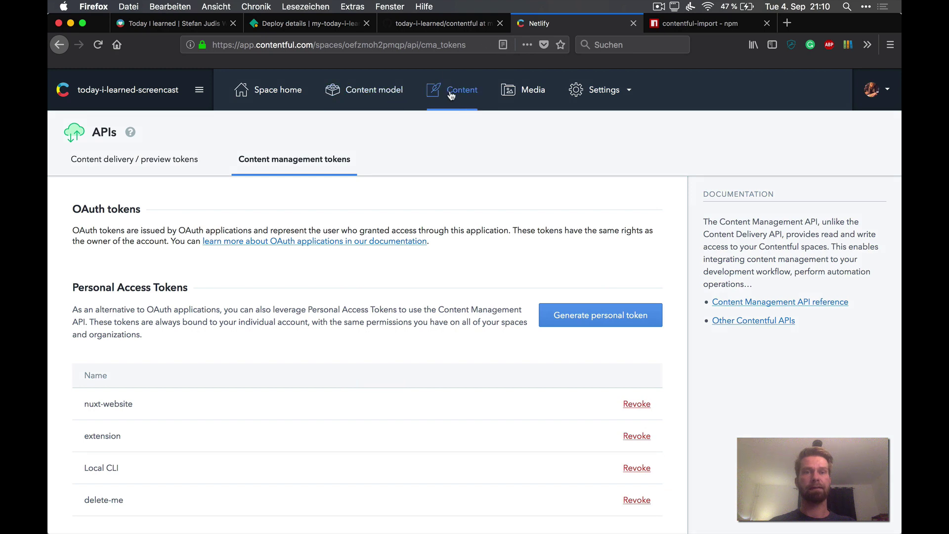
key(super+r)
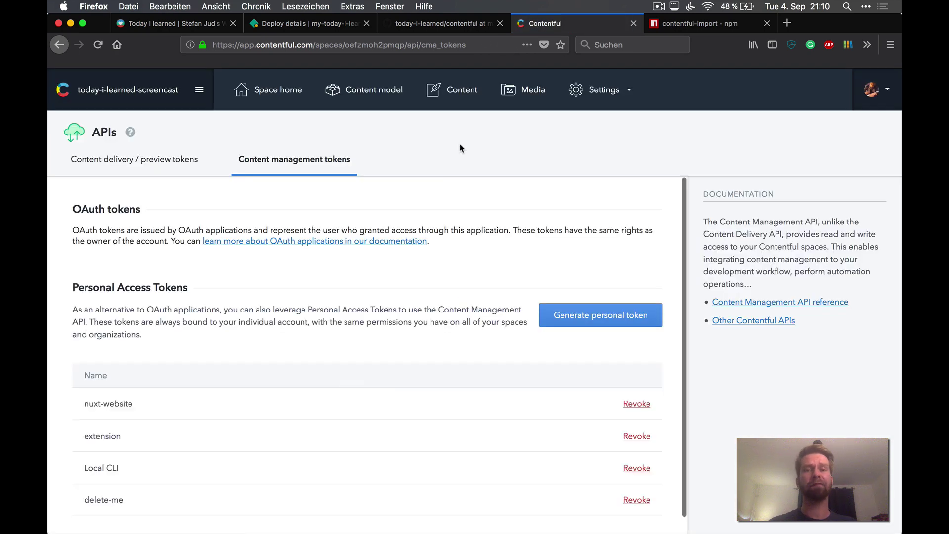
click(381, 92)
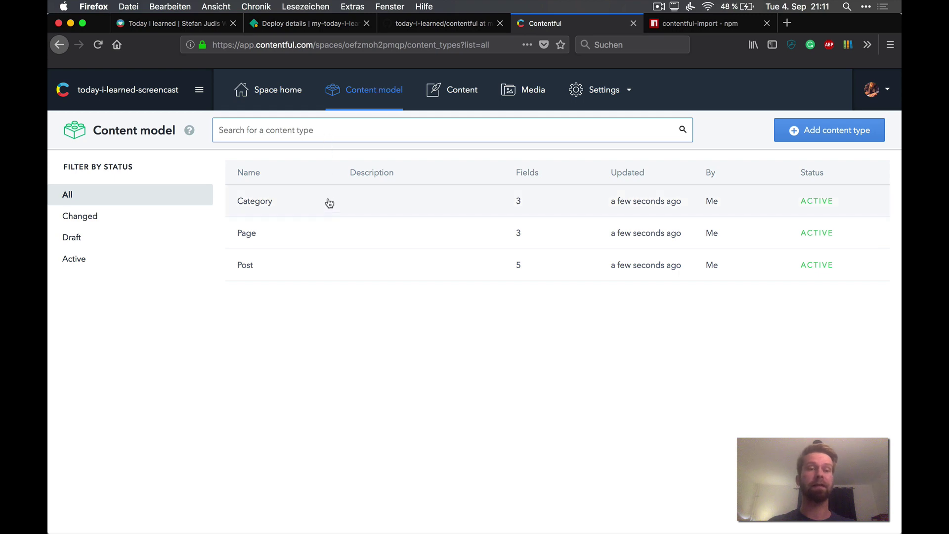
Step: Inspect the Post type's fields and the seven published entries, then return to the deploy log
click(344, 267)
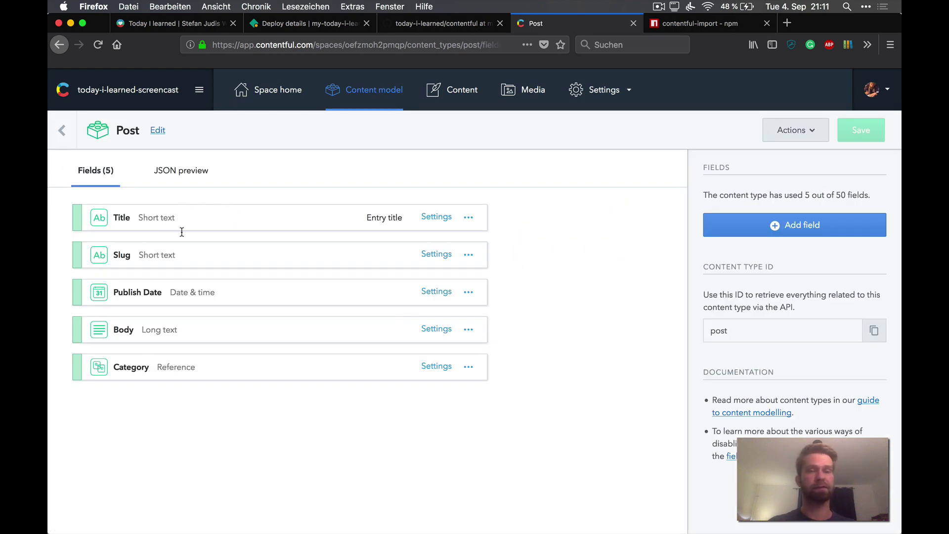
click(450, 93)
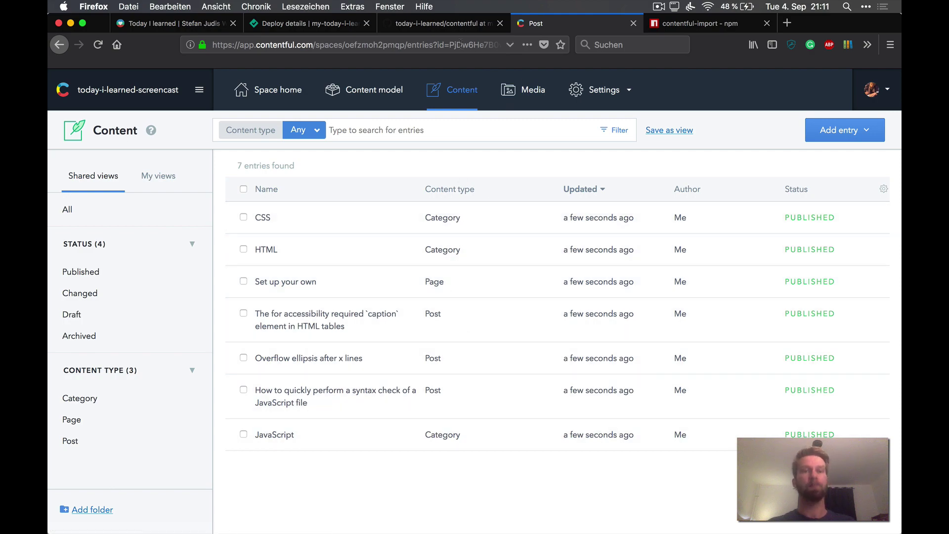
click(297, 23)
Step: Open the published site preview and highlight 'today' in its address
scroll(360, 226, down, 15)
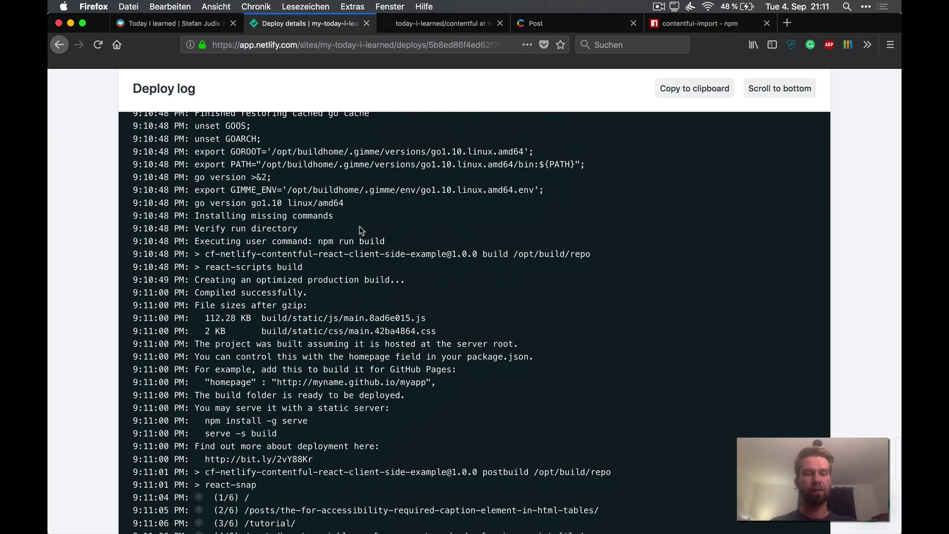
scroll(351, 236, down, 1)
scroll(310, 318, up, 20)
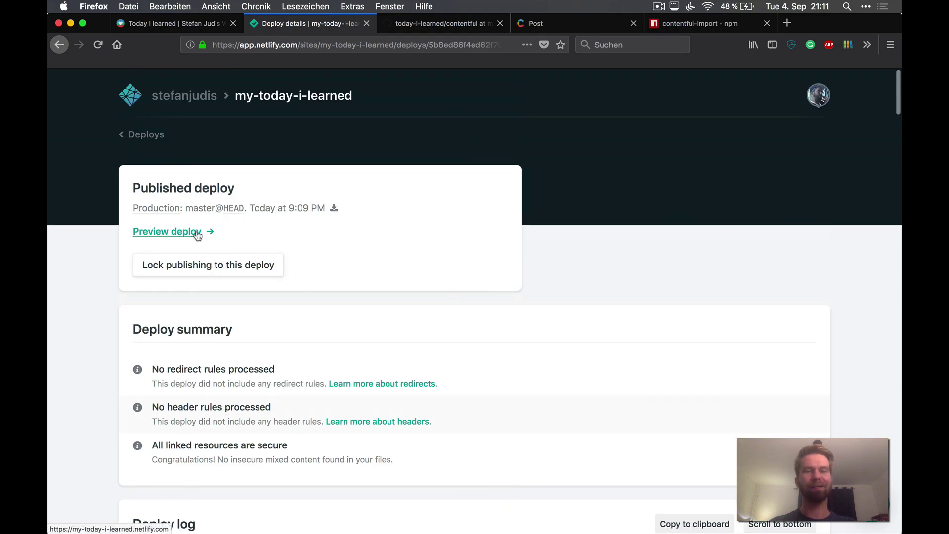
click(200, 234)
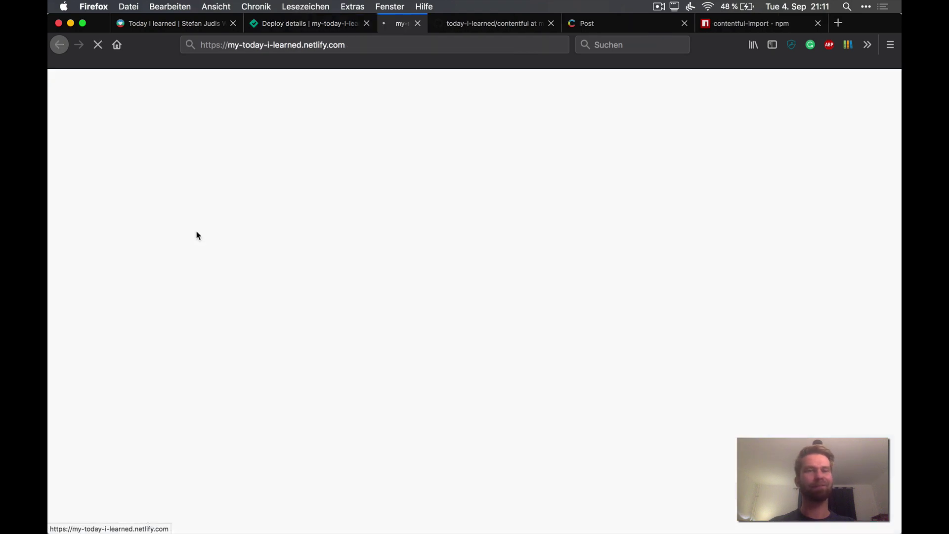
double_click(262, 45)
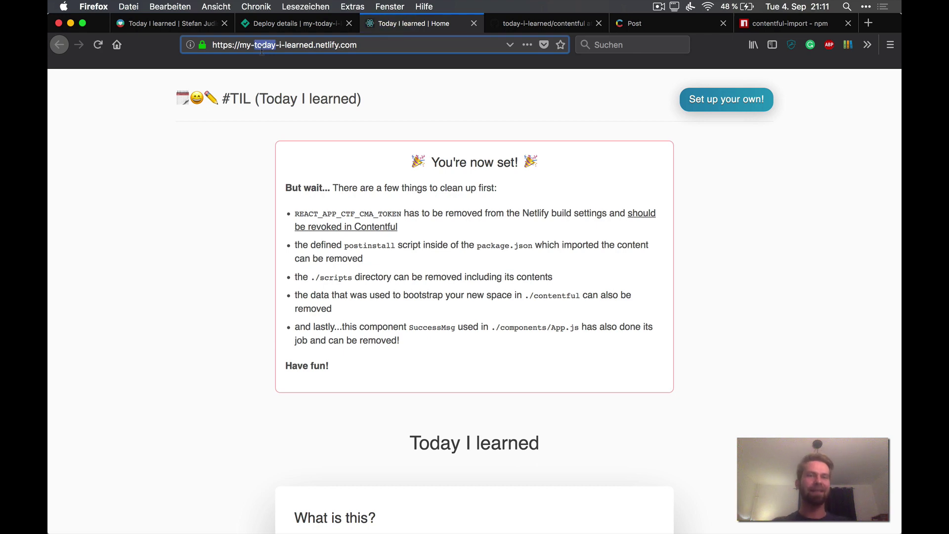
Step: View the 'Overflow ellipsis after x lines' post, return home, and select the 'You're now set!' notice
scroll(276, 364, down, 10)
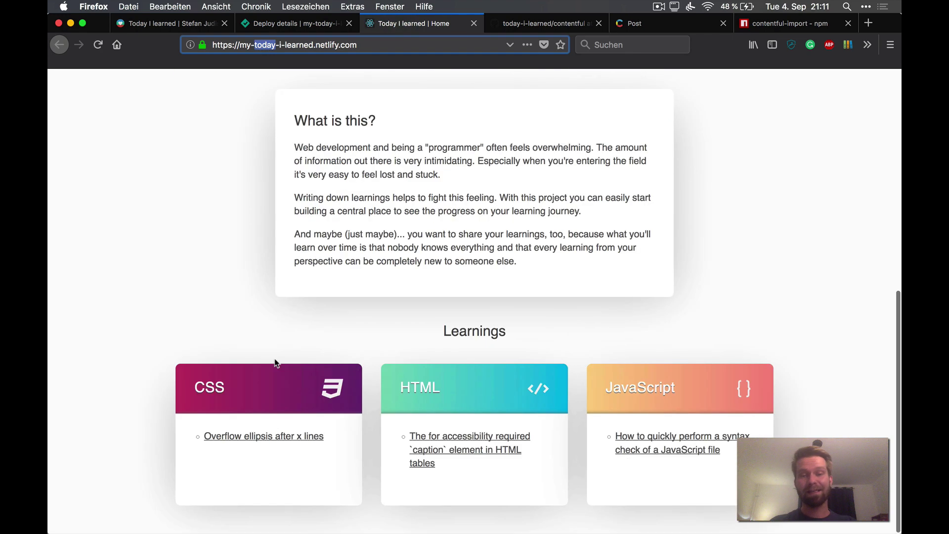
click(263, 442)
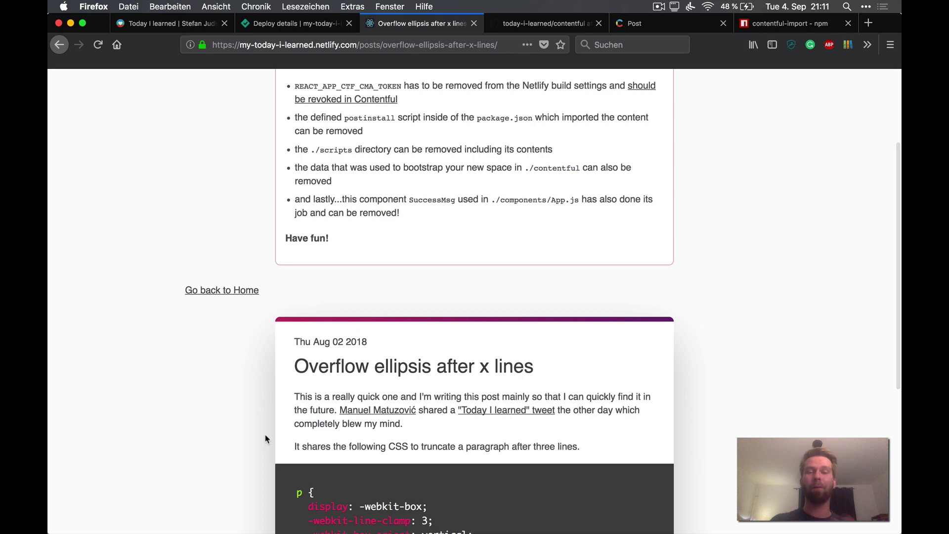
key(super+Left)
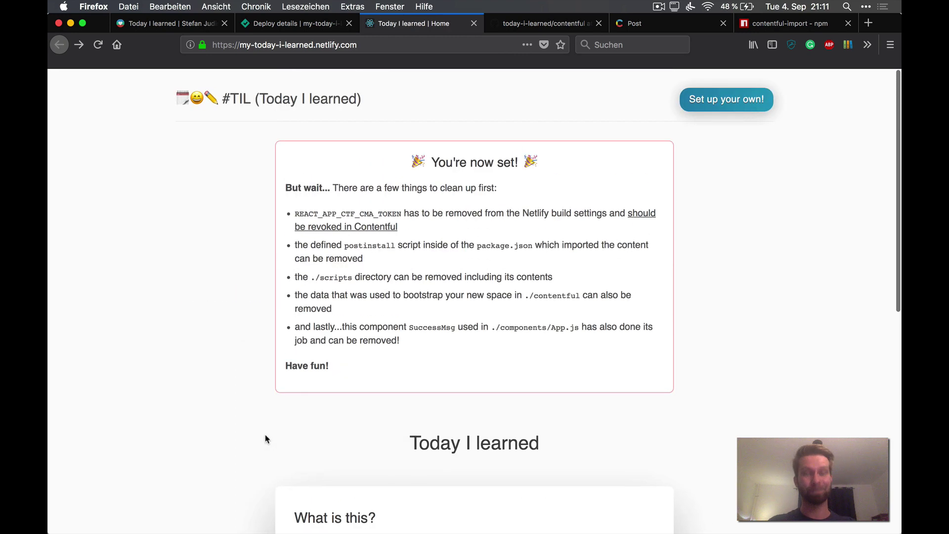
drag(347, 378, 285, 187)
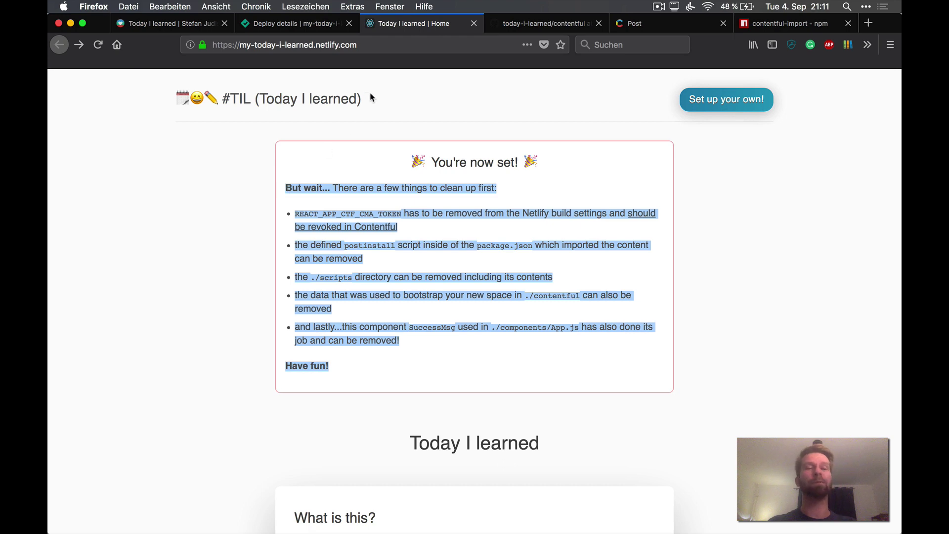
click(293, 25)
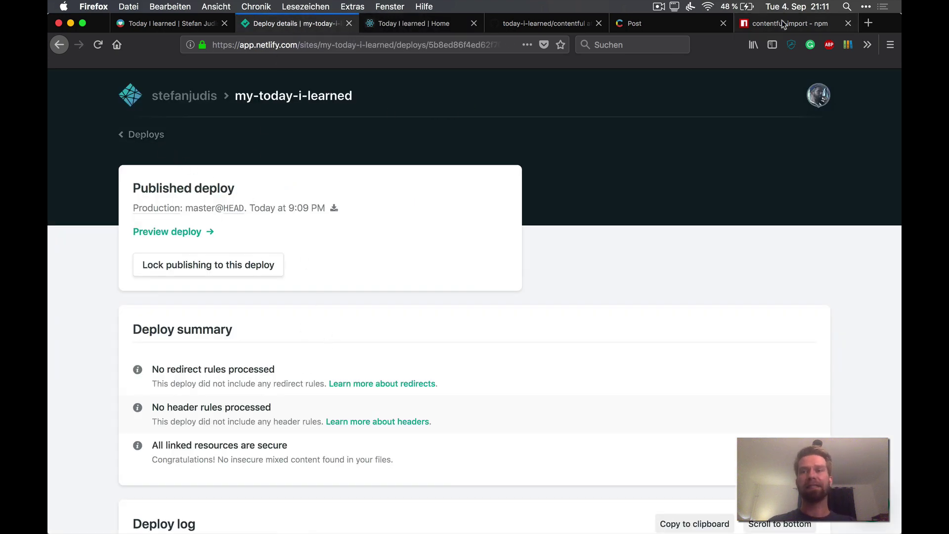
Step: Load the GitHub profile page in a new browser tab
key(super+t)
text(github.com/stefanjudis)
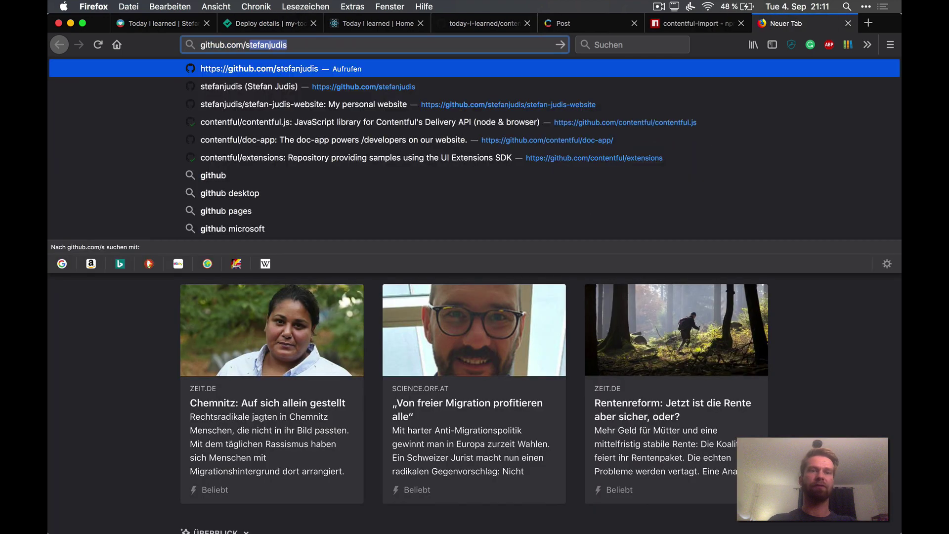
key(Return)
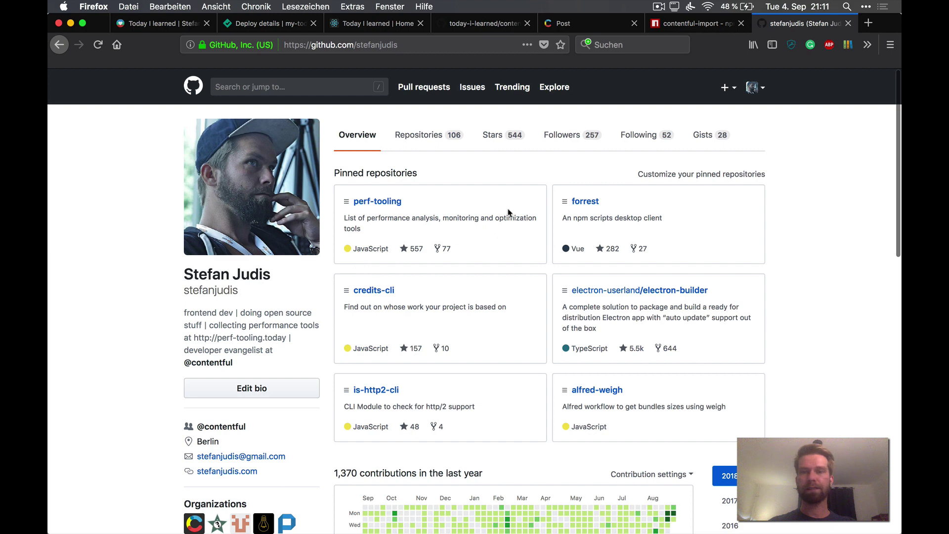
Step: Check the today-i-learned-screencast repository's webhooks in Settings, then return to its code page
click(428, 135)
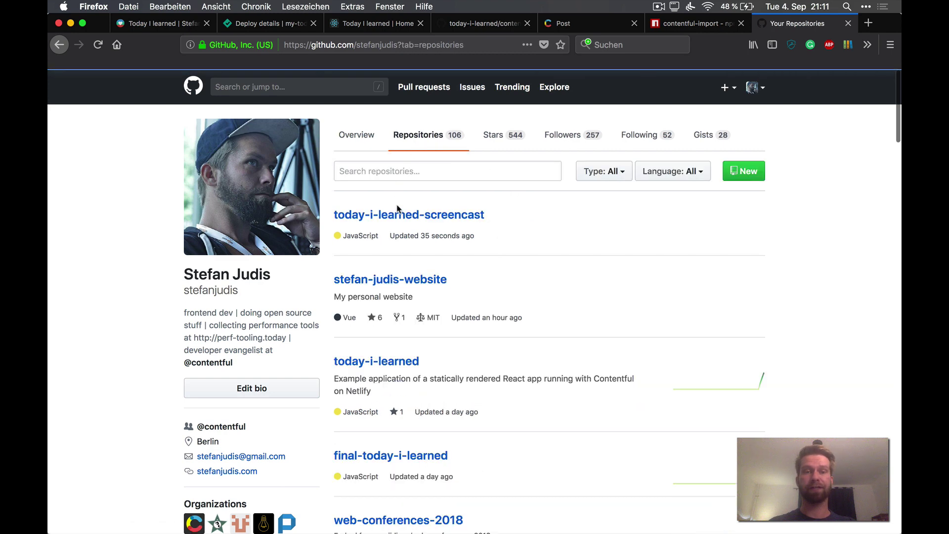
click(373, 214)
scroll(414, 342, down, 1)
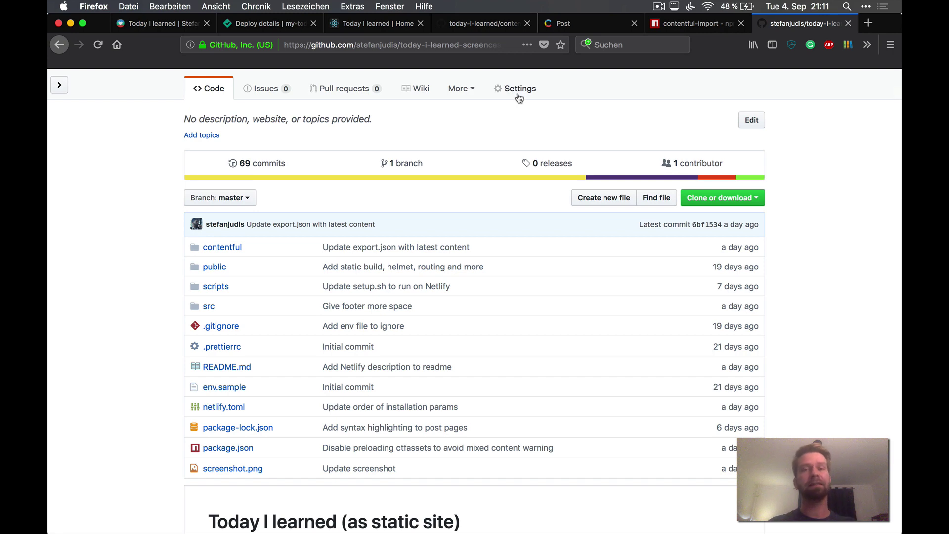
click(519, 89)
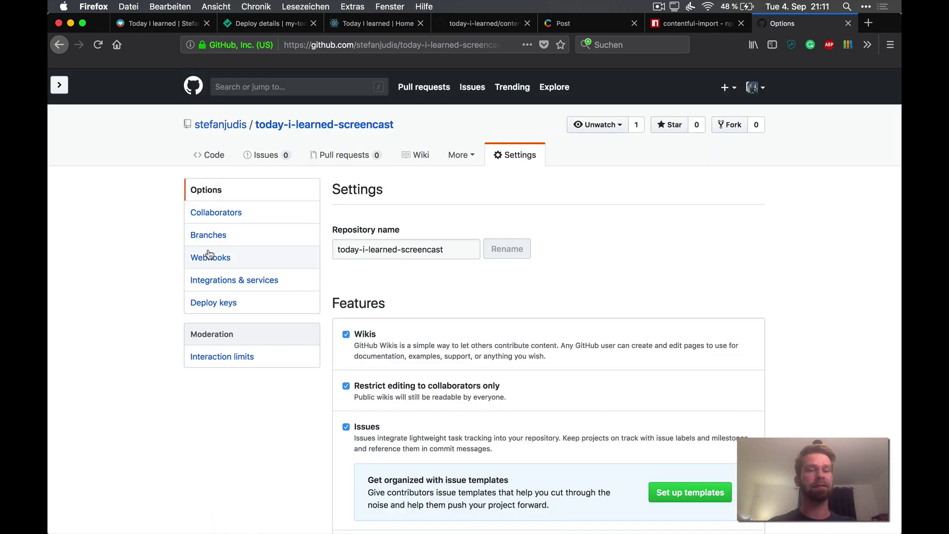
click(210, 256)
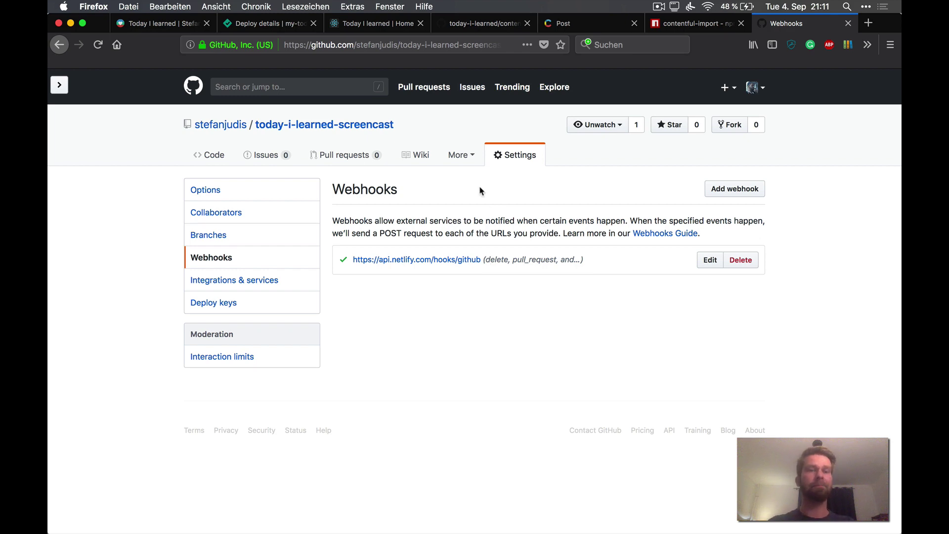
click(367, 126)
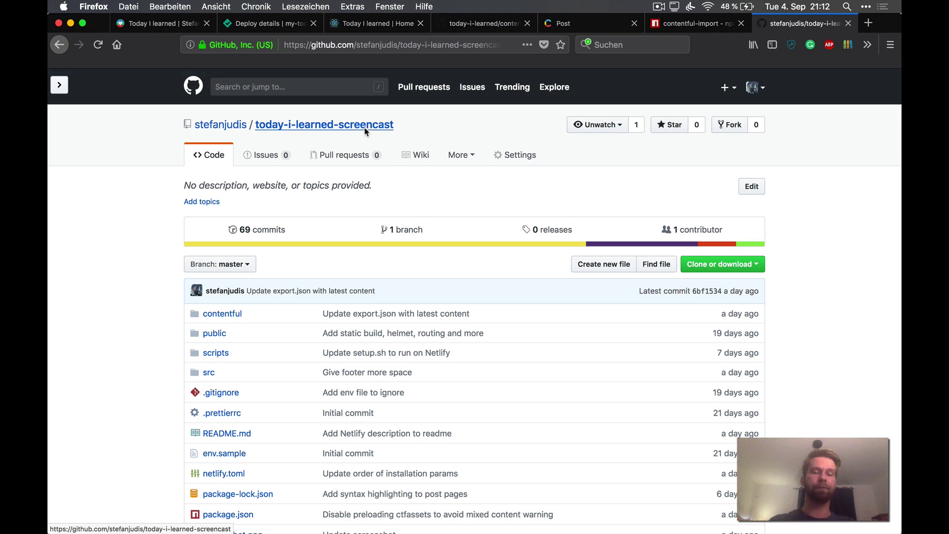
Step: Browse to src/components/header.js in the repository
scroll(297, 337, down, 3)
click(210, 267)
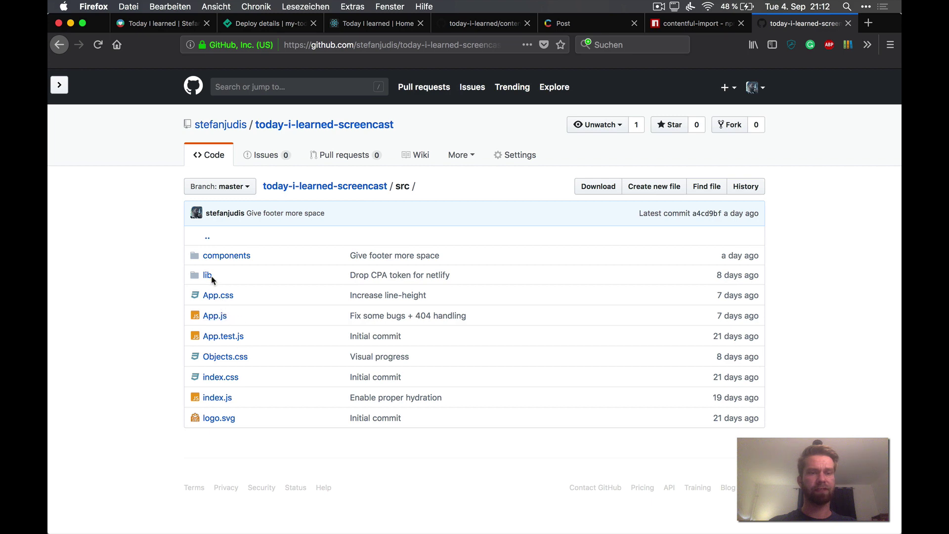
click(210, 276)
key(super+Left)
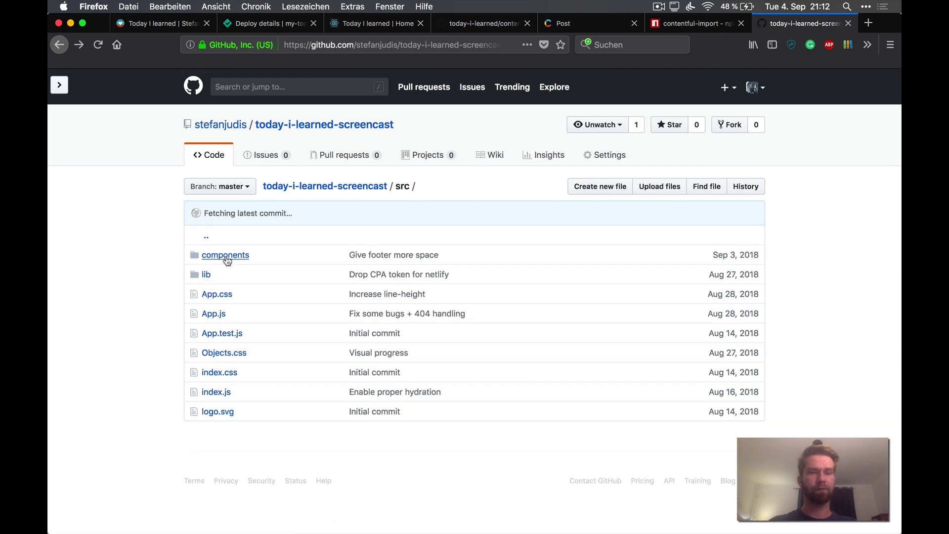
click(226, 258)
scroll(264, 335, down, 2)
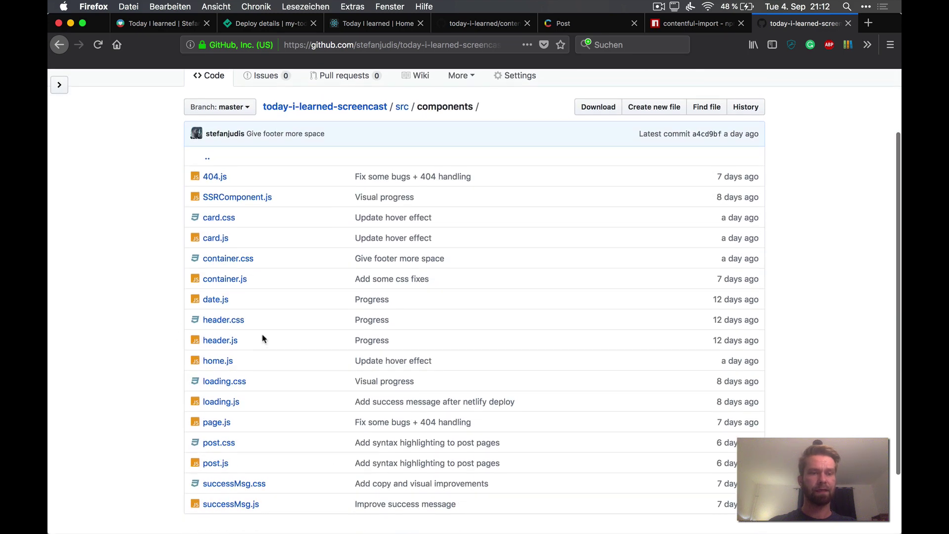
click(232, 344)
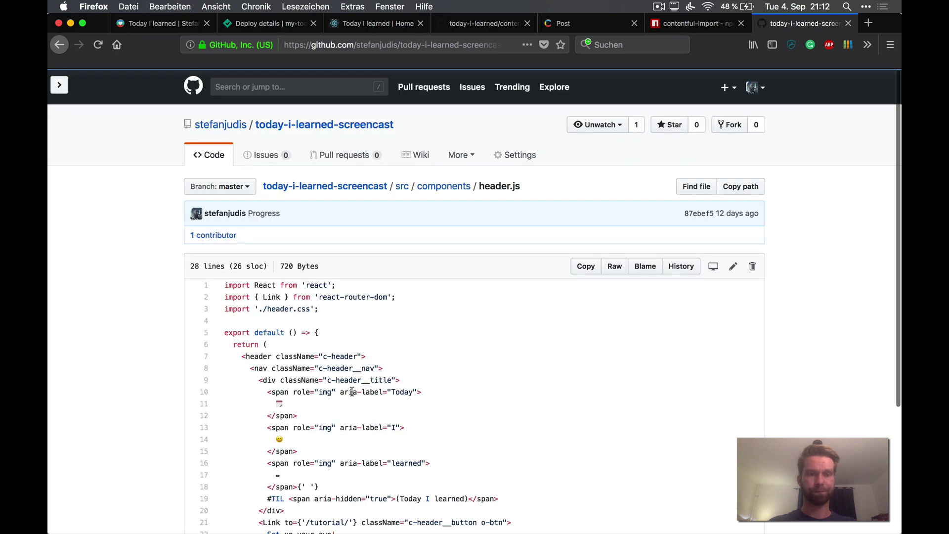
scroll(351, 392, down, 4)
Step: Add 'updated' after #TIL on line 19 and commit it to master as 'Update header'
click(734, 107)
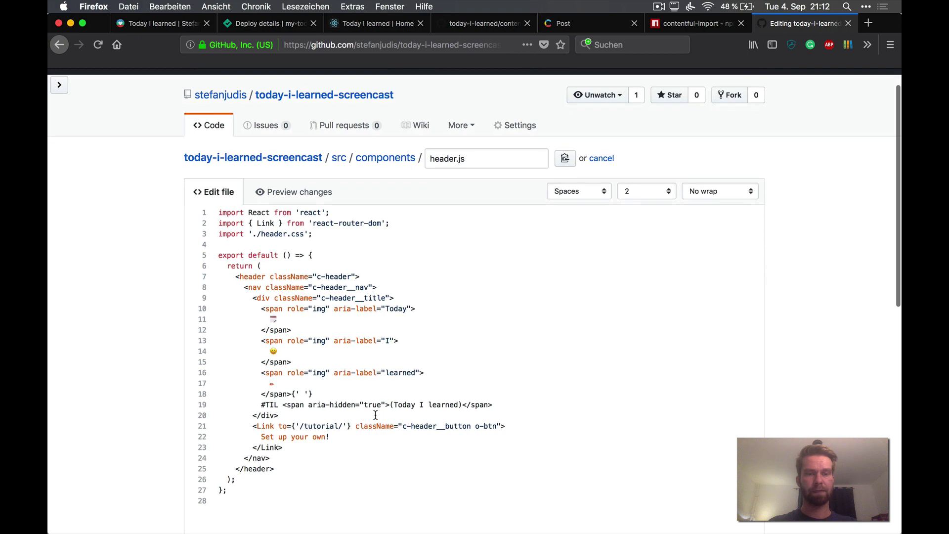
click(280, 409)
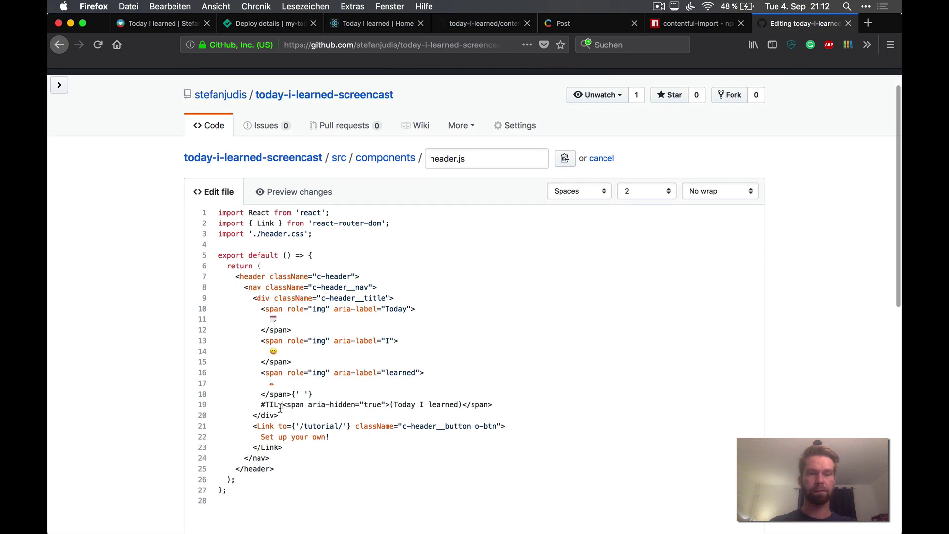
text(updated)
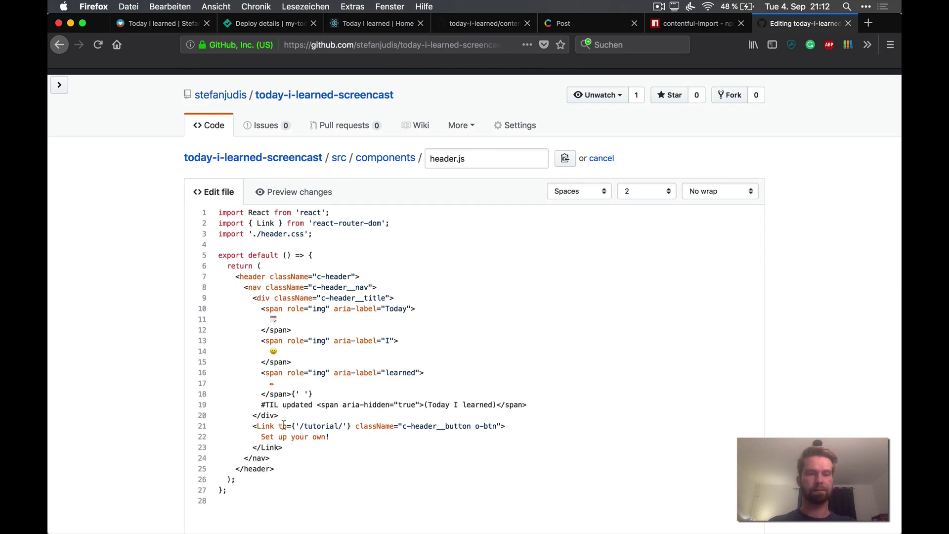
scroll(285, 424, down, 5)
click(287, 411)
text(Update header)
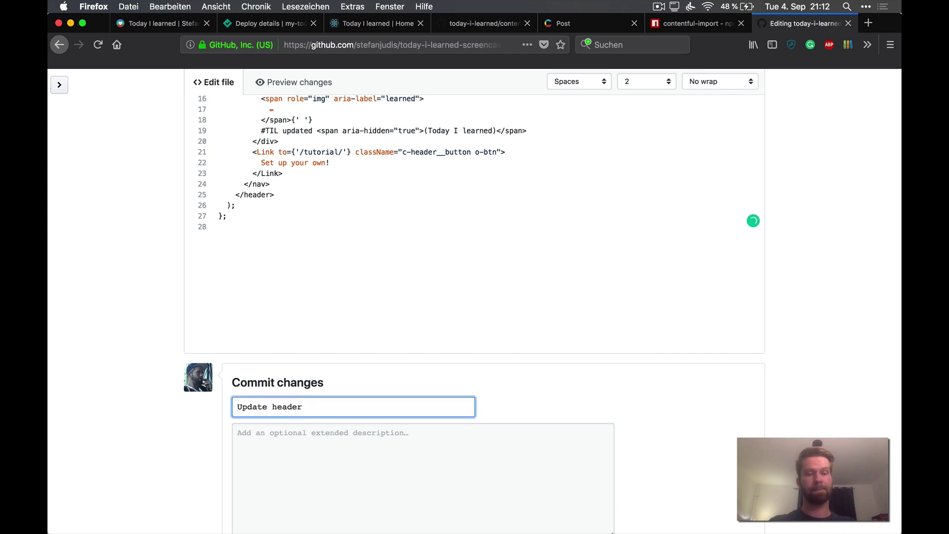
scroll(398, 420, down, 3)
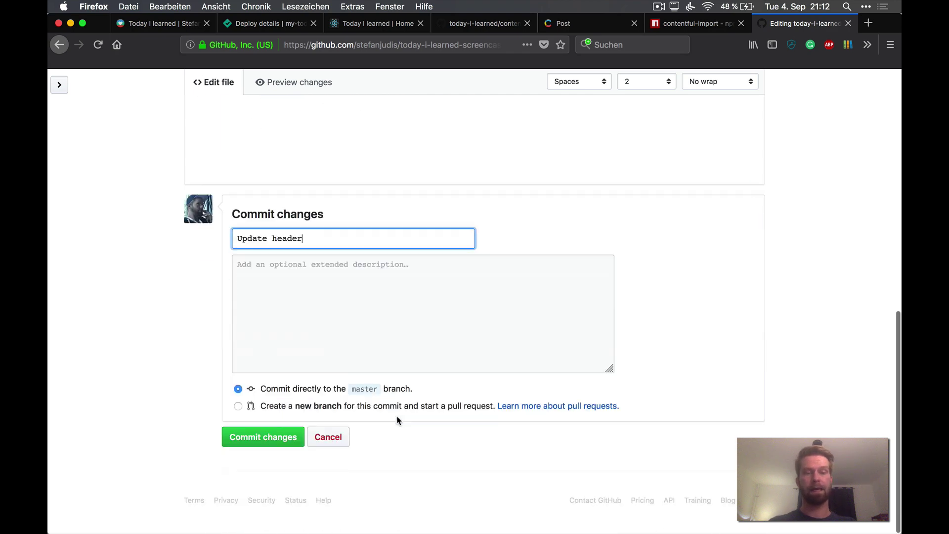
click(255, 444)
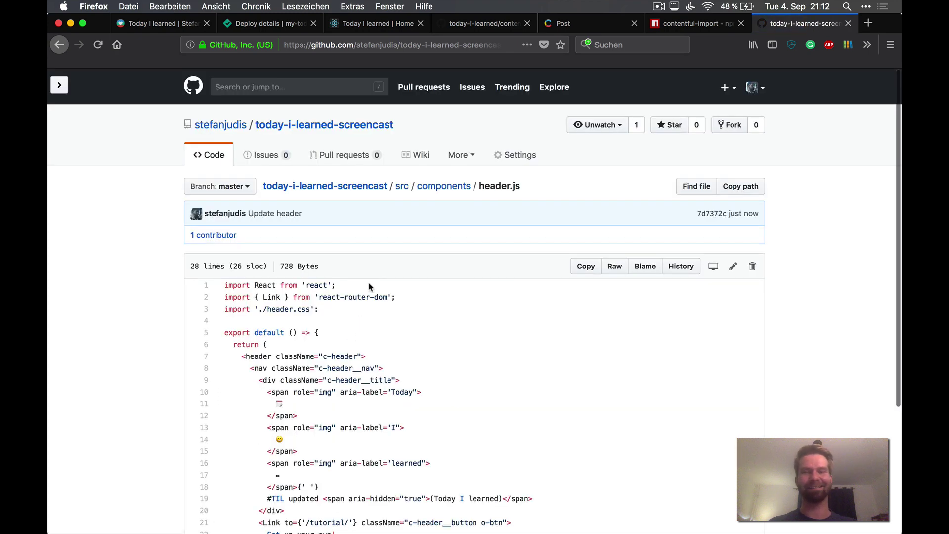
Step: Check Netlify's deploys list for the building 'Update header' deploy
key(ctrl+shift+Tab)
key(ctrl+shift+Tab)
key(ctrl+shift+Tab)
key(ctrl+shift+Tab)
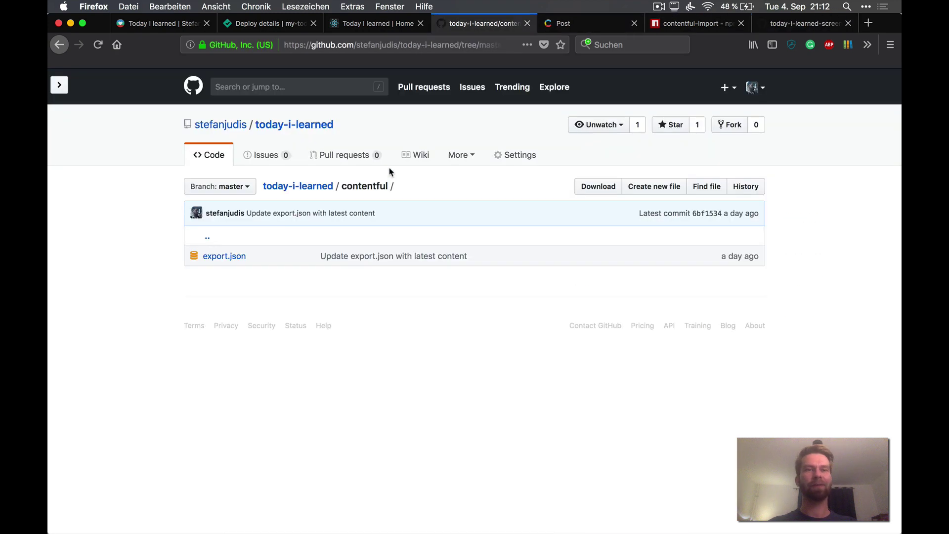
key(ctrl+shift+Tab)
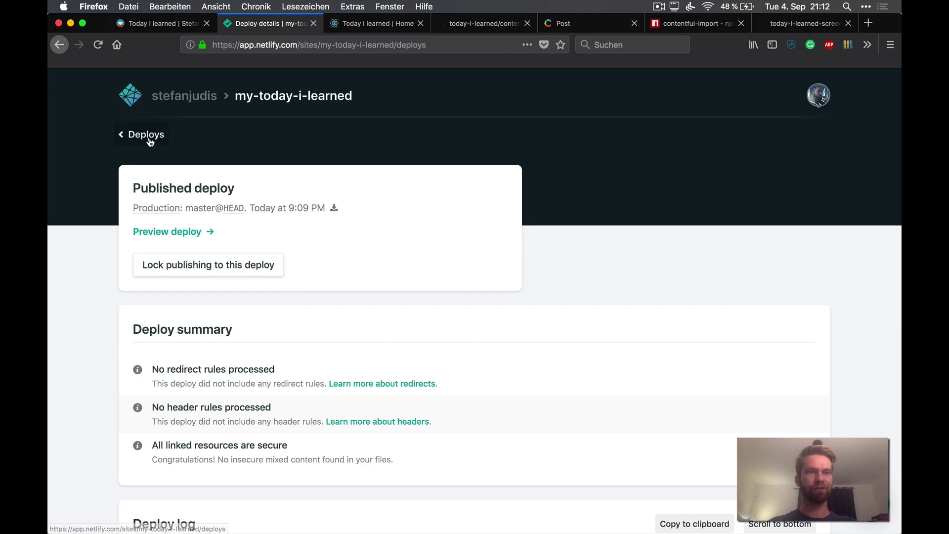
click(145, 135)
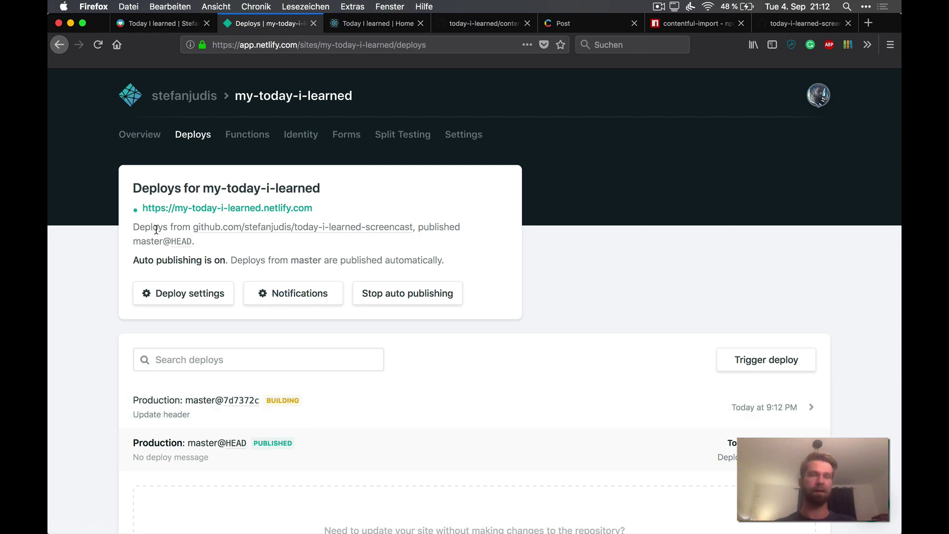
Step: Select the Contentful build hook URL in the site's Build & deploy settings
click(140, 134)
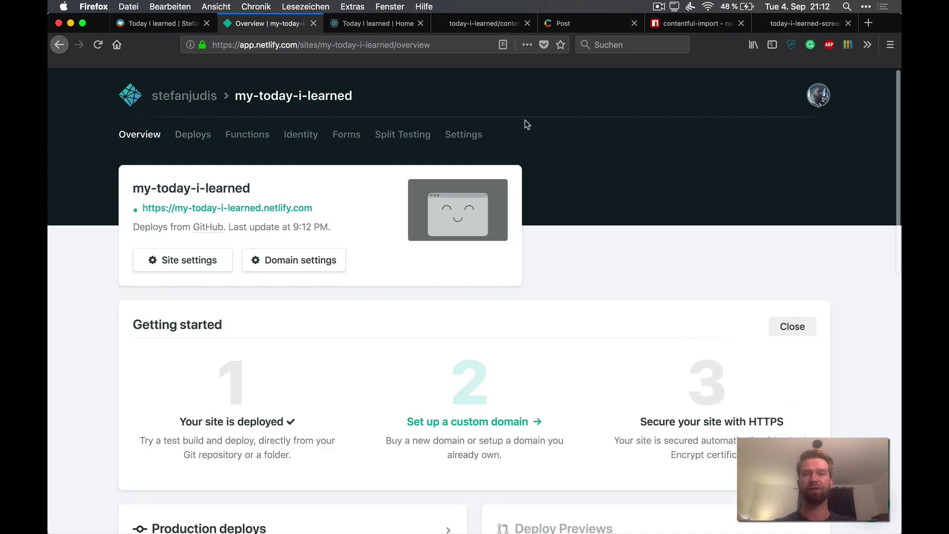
click(475, 140)
scroll(328, 290, down, 5)
key(ctrl+f)
text(webho)
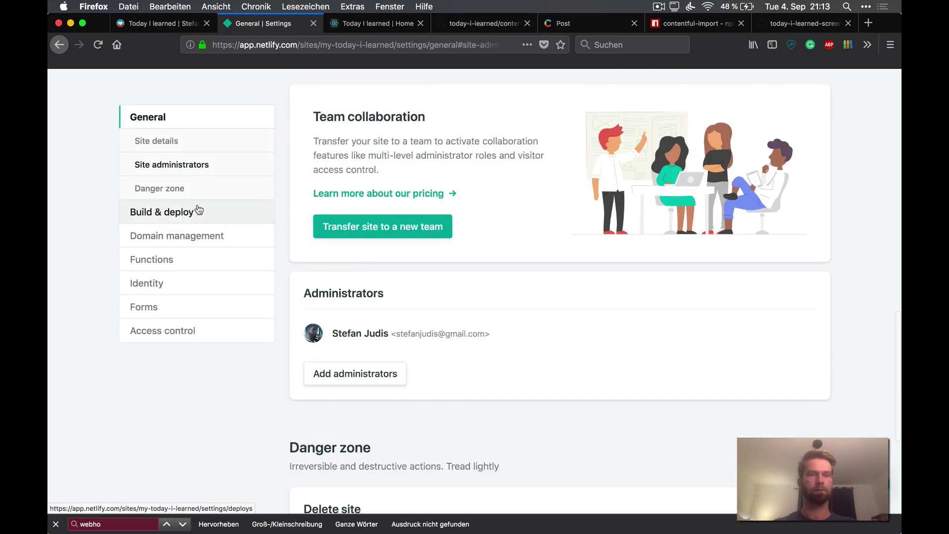
click(168, 212)
scroll(196, 210, down, 10)
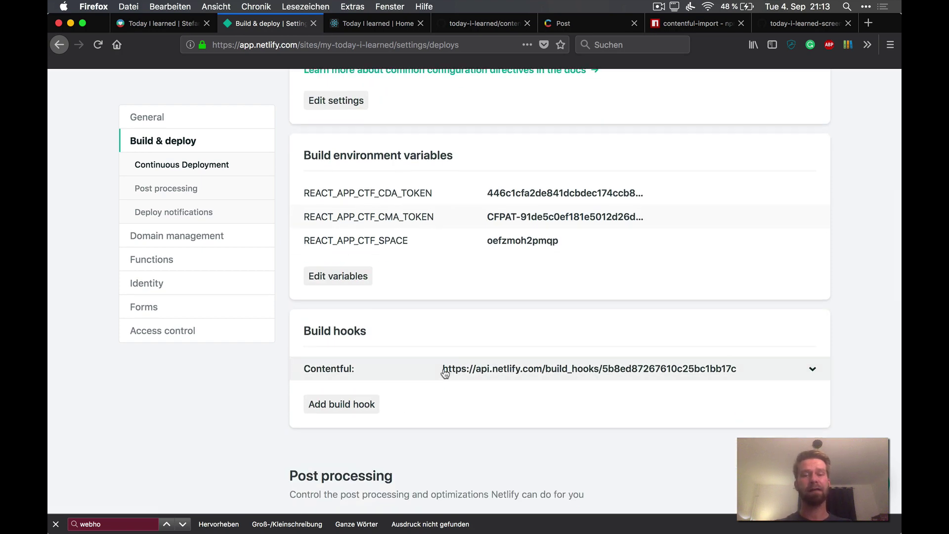
drag(443, 369, 739, 377)
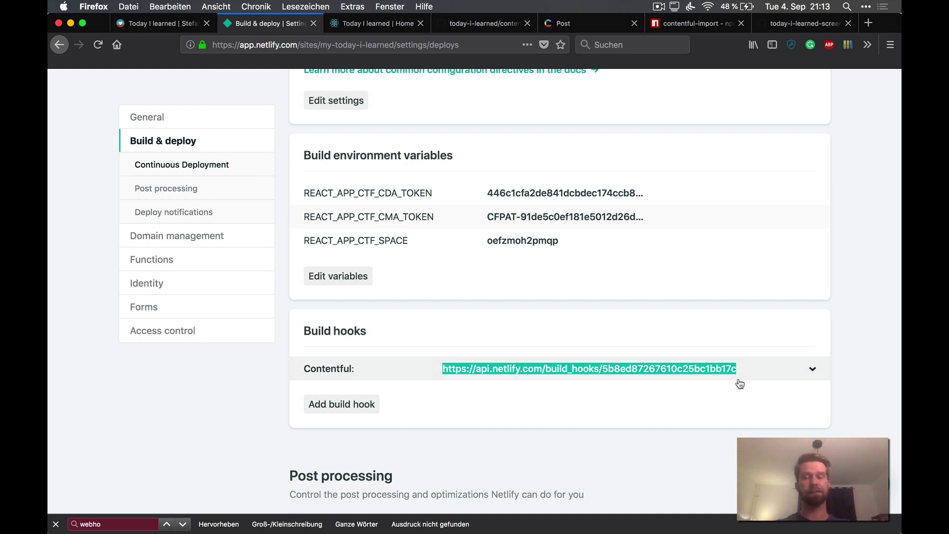
click(582, 26)
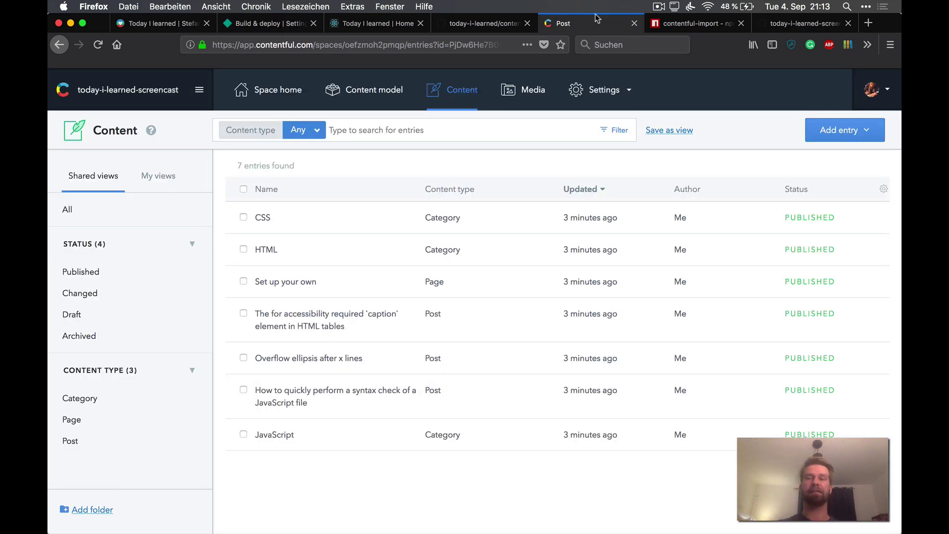
Step: Create a 'Netlify - Deploy a site' webhook using the pasted build hook URL, then review it
click(608, 100)
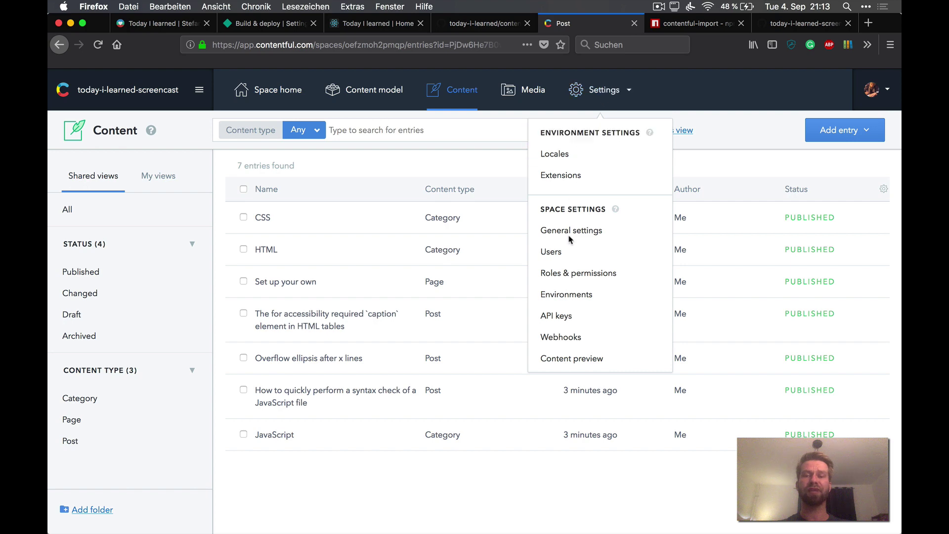
click(573, 338)
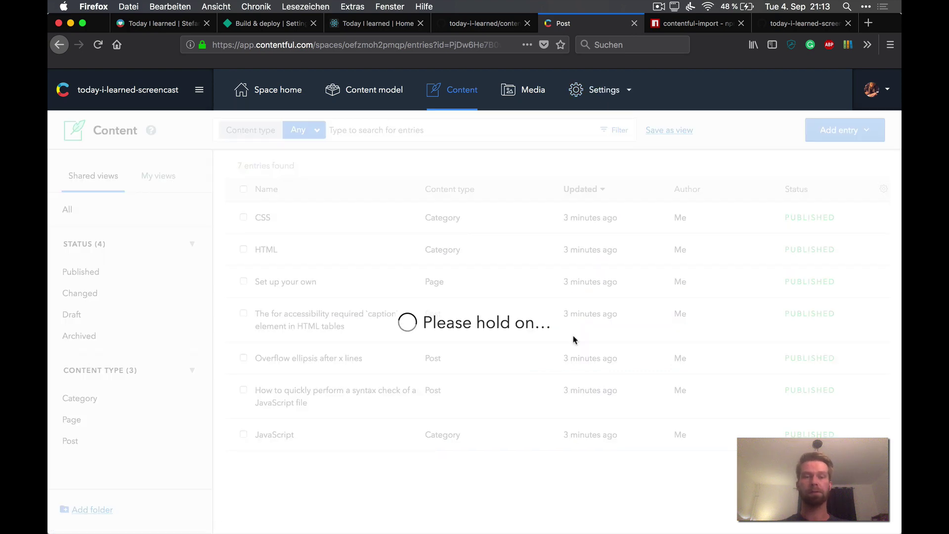
scroll(762, 397, down, 1)
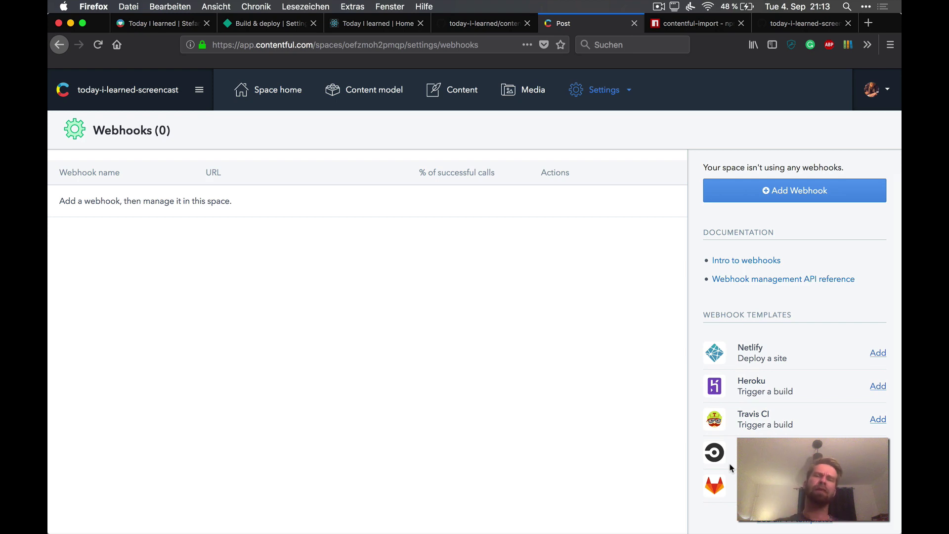
click(878, 353)
click(448, 290)
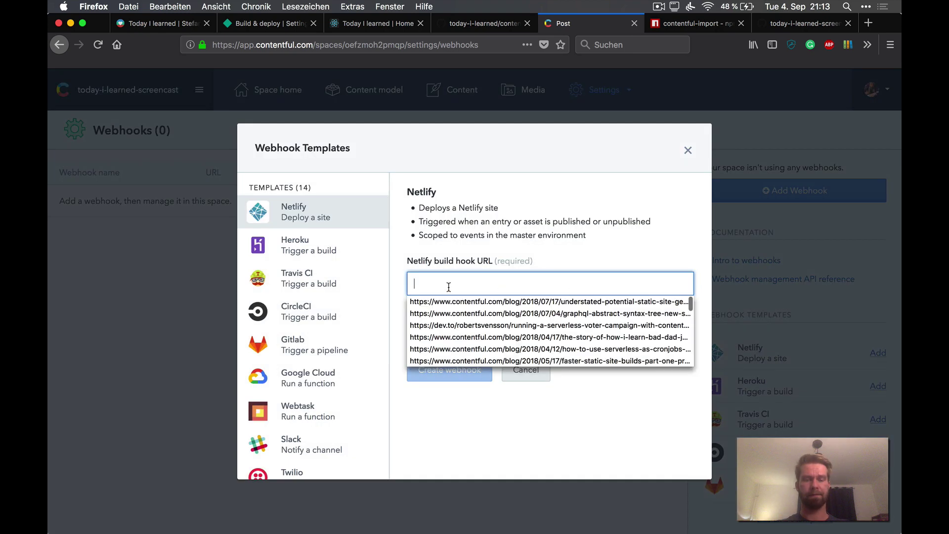
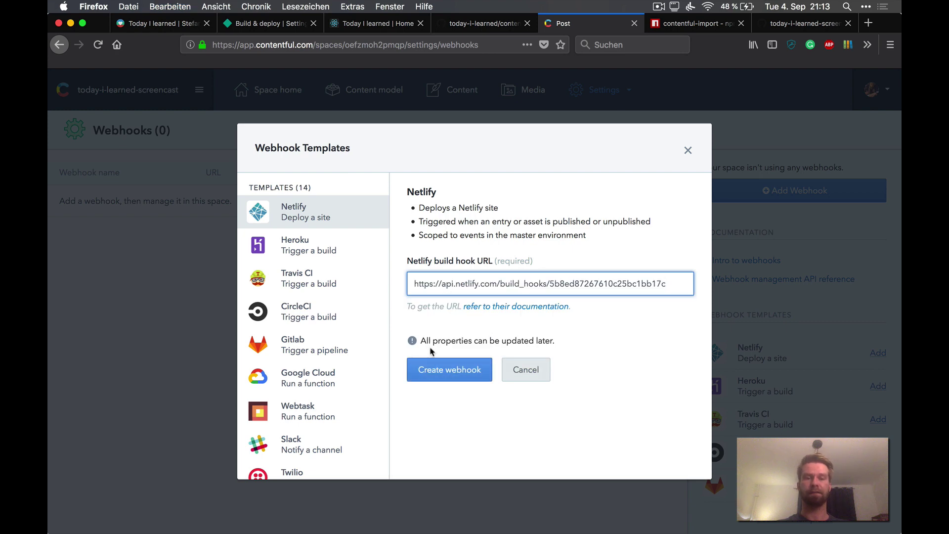
click(440, 370)
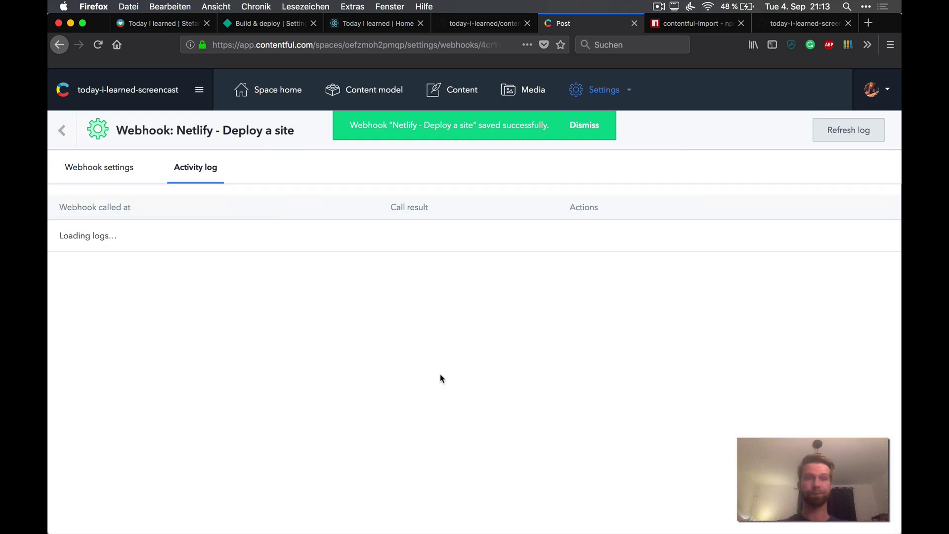
click(131, 167)
scroll(277, 338, down, 3)
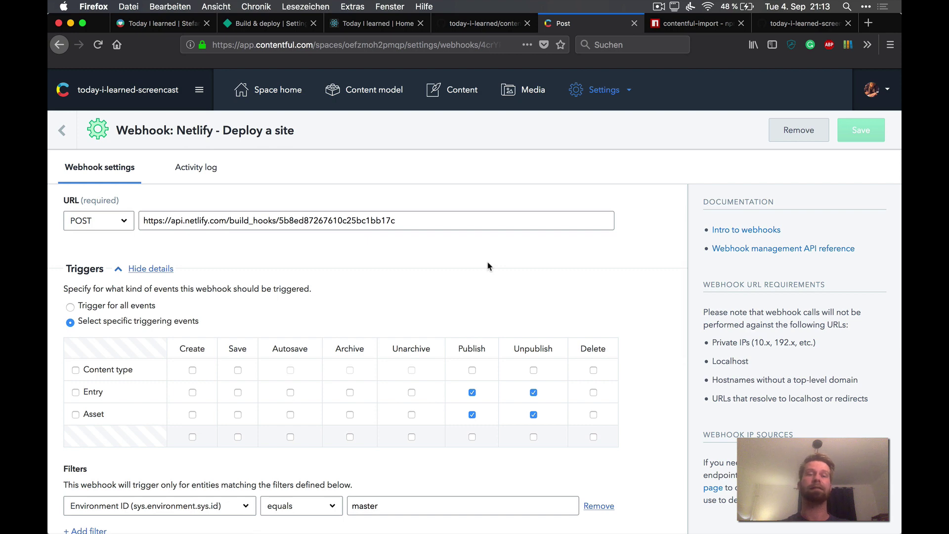
Step: Review the production deploys on the Netlify site overview
click(463, 101)
key(super+3)
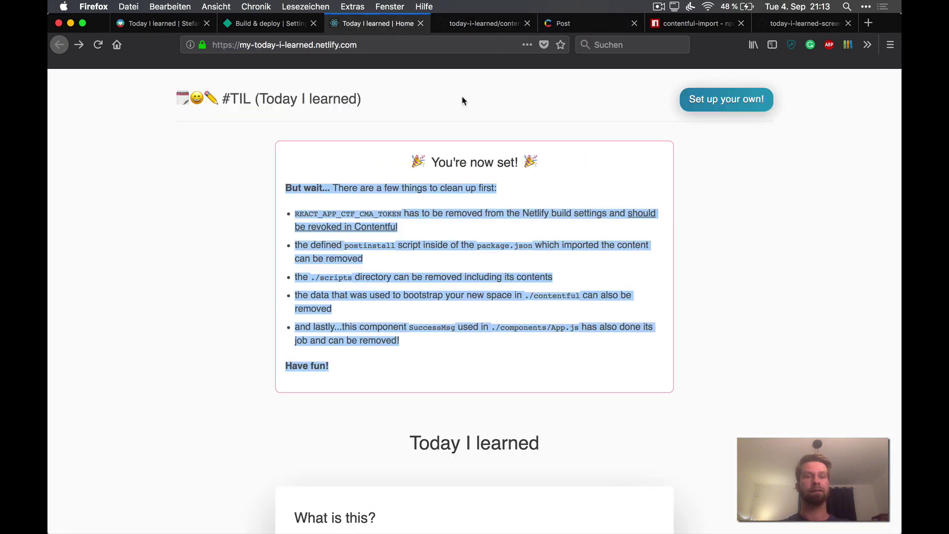
key(super+2)
scroll(233, 174, up, 10)
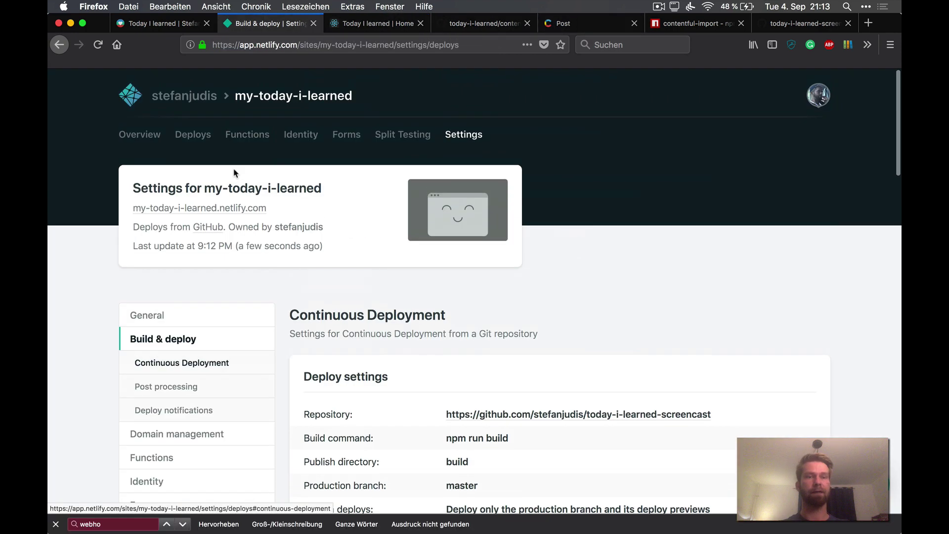
click(151, 135)
scroll(205, 297, down, 6)
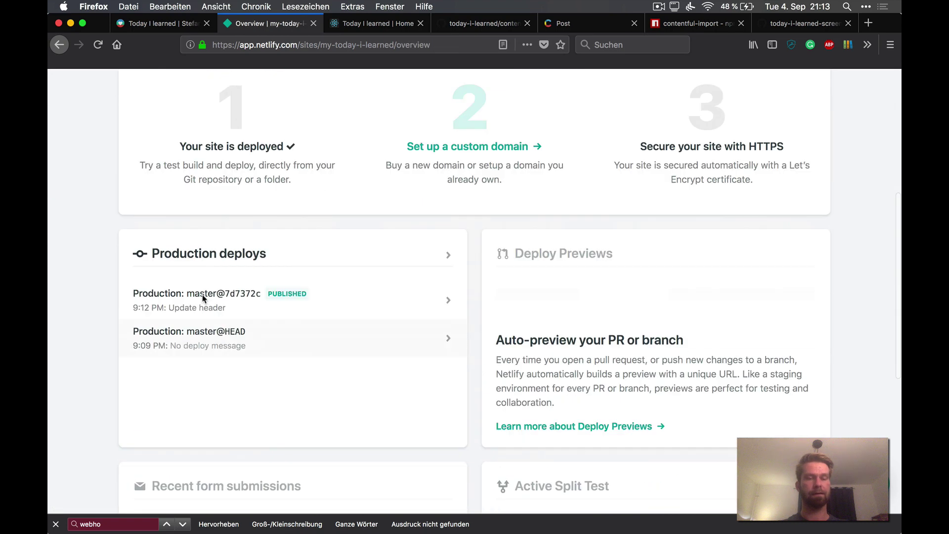
scroll(275, 217, up, 6)
Step: Reload the live TIL site and confirm the '#TIL updated' heading
key(super+3)
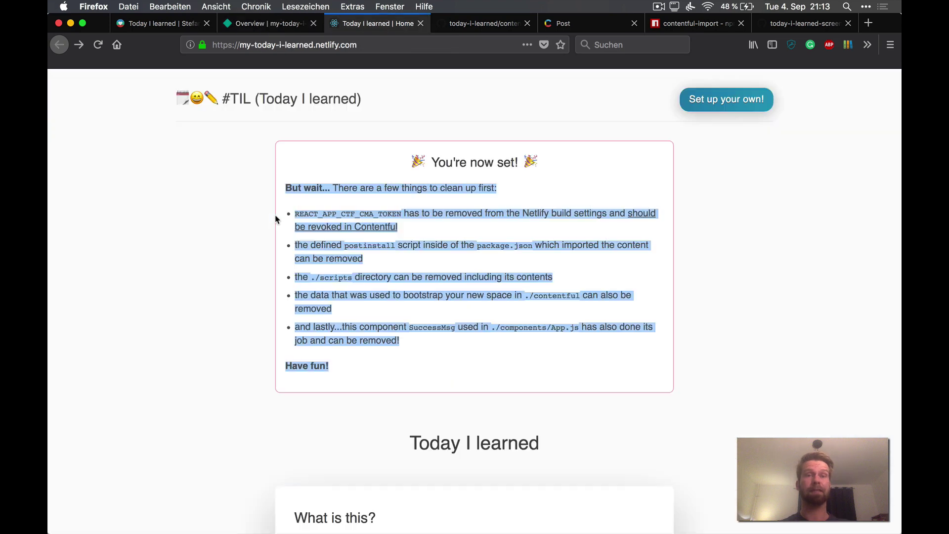
key(super+r)
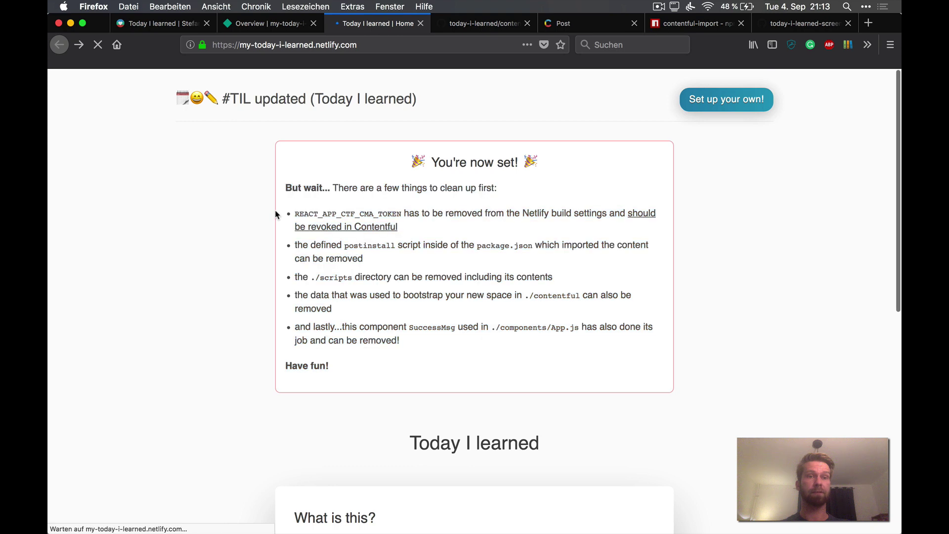
double_click(280, 101)
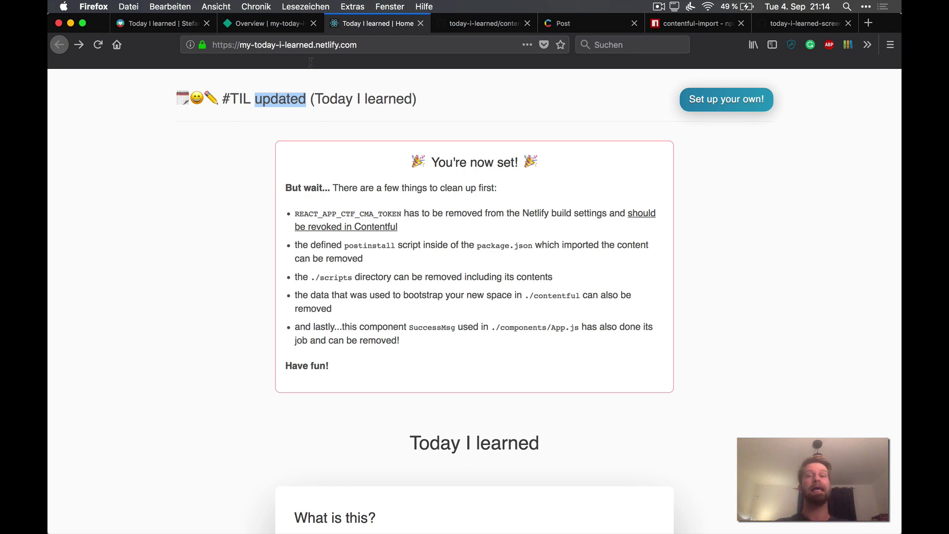
click(568, 24)
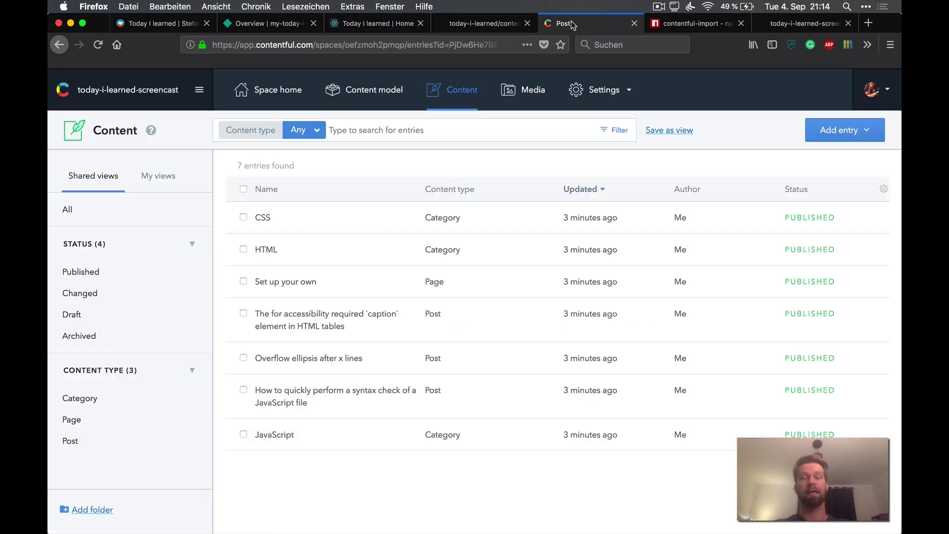
Step: Add 'Hello world from the screencast!' as the first body line of 'Overflow ellipsis after x lines' and publish
click(475, 90)
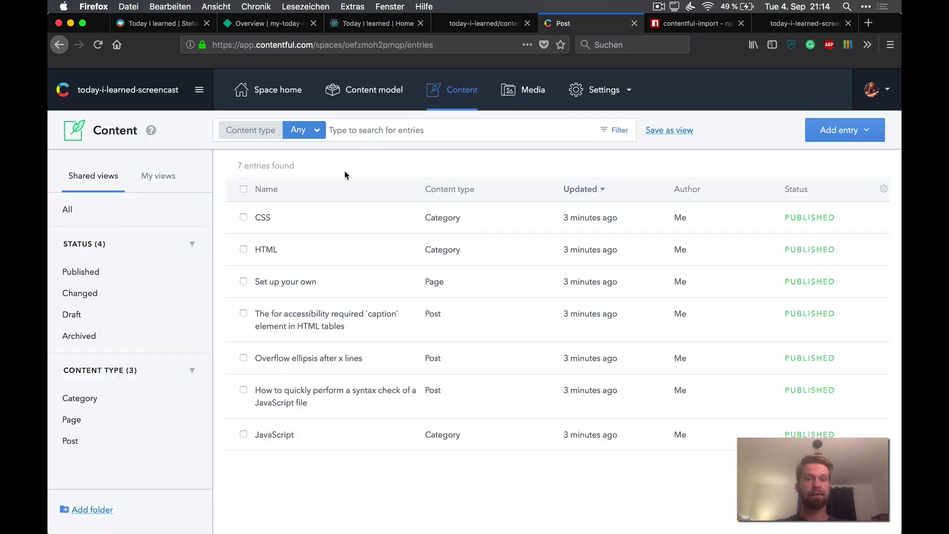
click(342, 368)
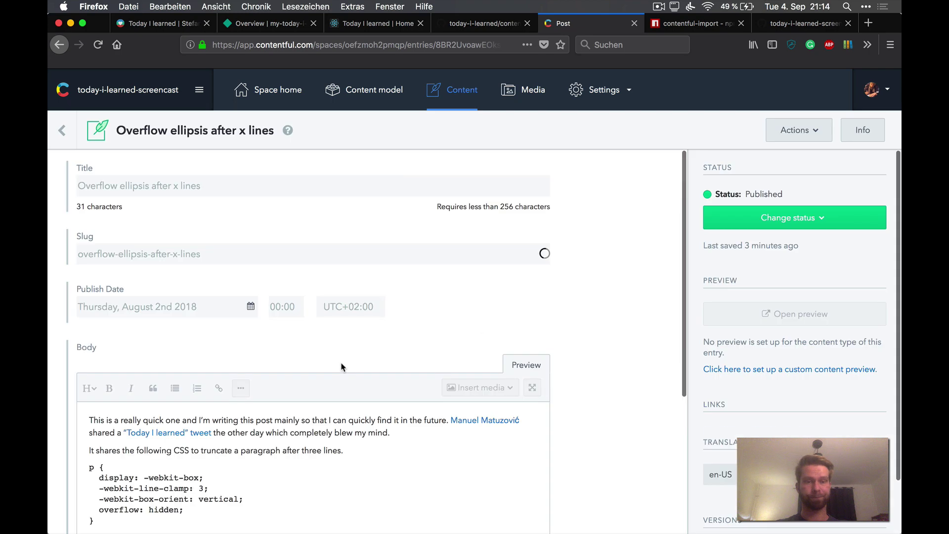
scroll(297, 367, down, 3)
key(Return)
key(Return)
key(Up)
key(Up)
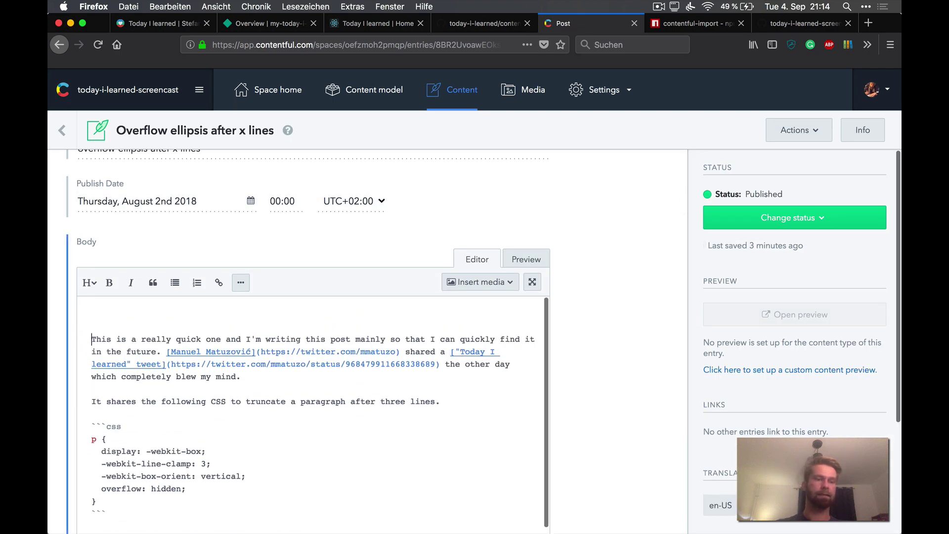
text(Hello world from the scre)
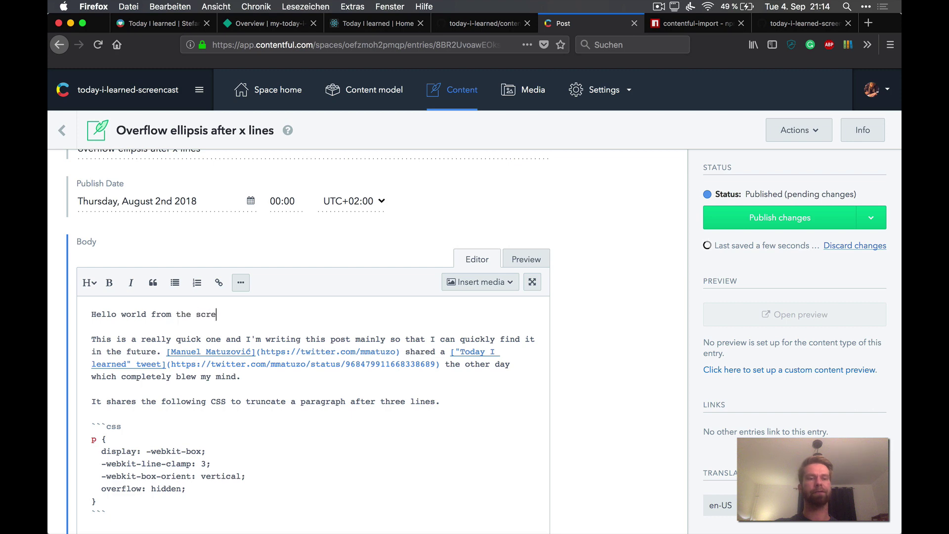
text(encast!)
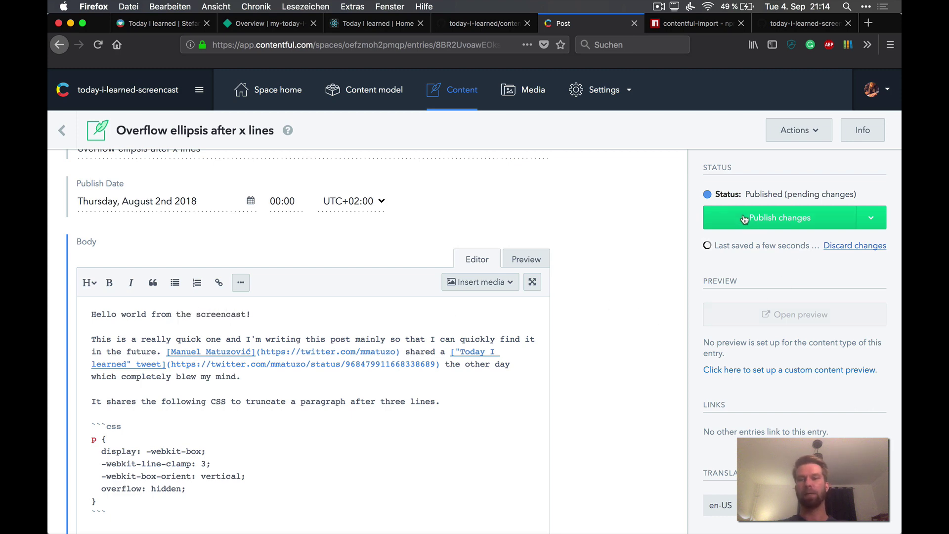
click(765, 220)
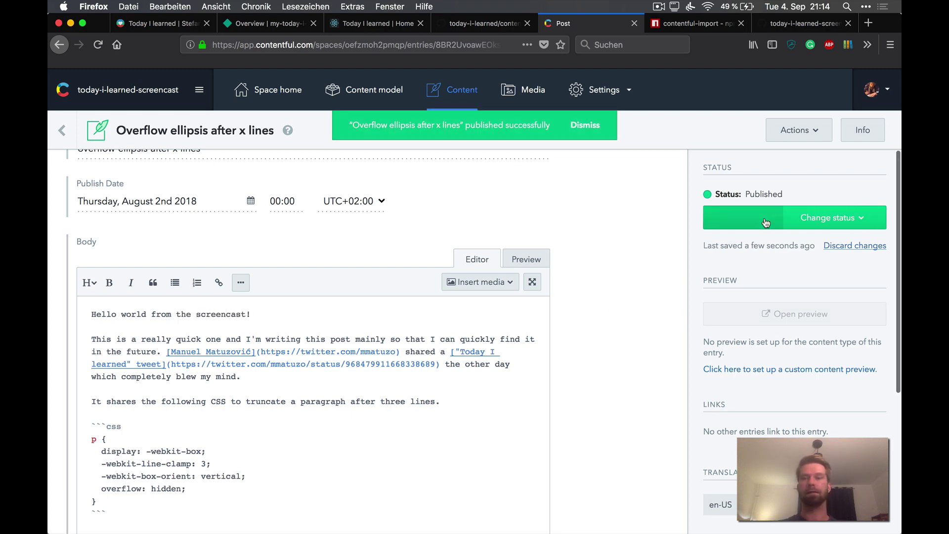
key(ctrl+shift+Tab)
key(ctrl+shift+Tab)
key(ctrl+shift+Tab)
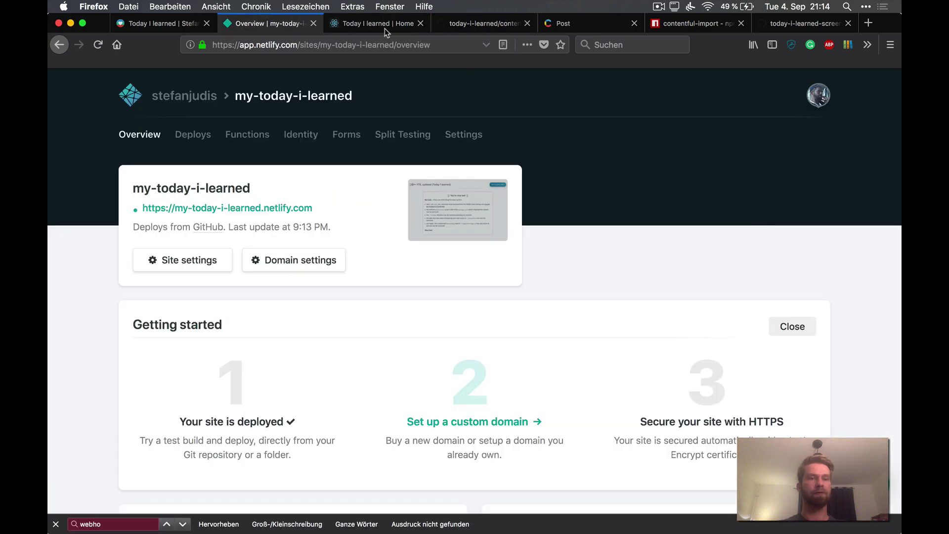
Step: Check the Contentful-hook deploy in Deploys, then reload the live site and highlight the CMA token reminder
click(193, 134)
scroll(111, 333, down, 3)
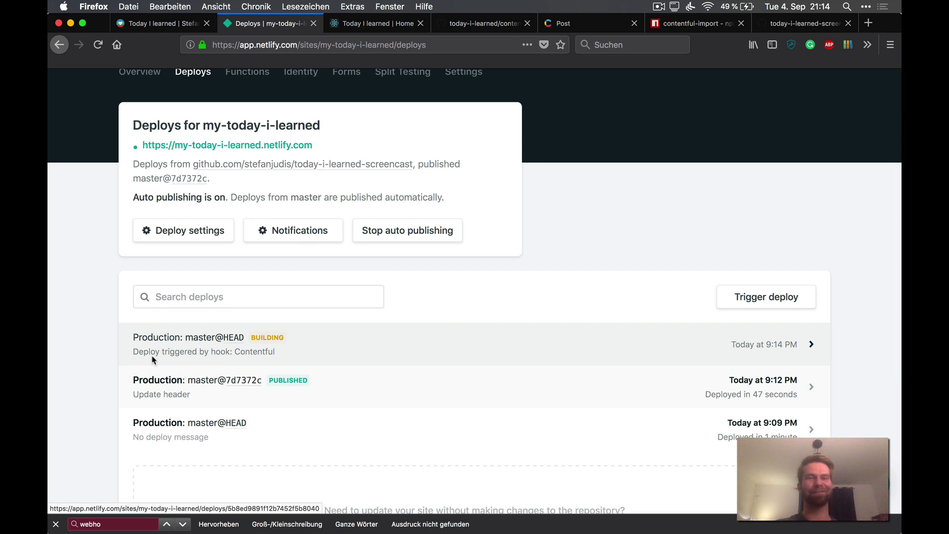
key(ctrl+Tab)
scroll(231, 339, up, 1)
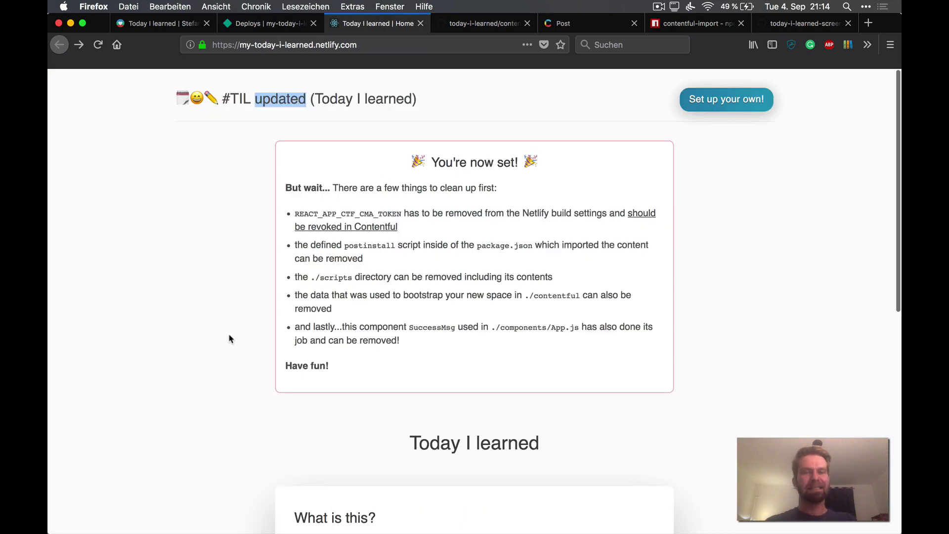
key(super+r)
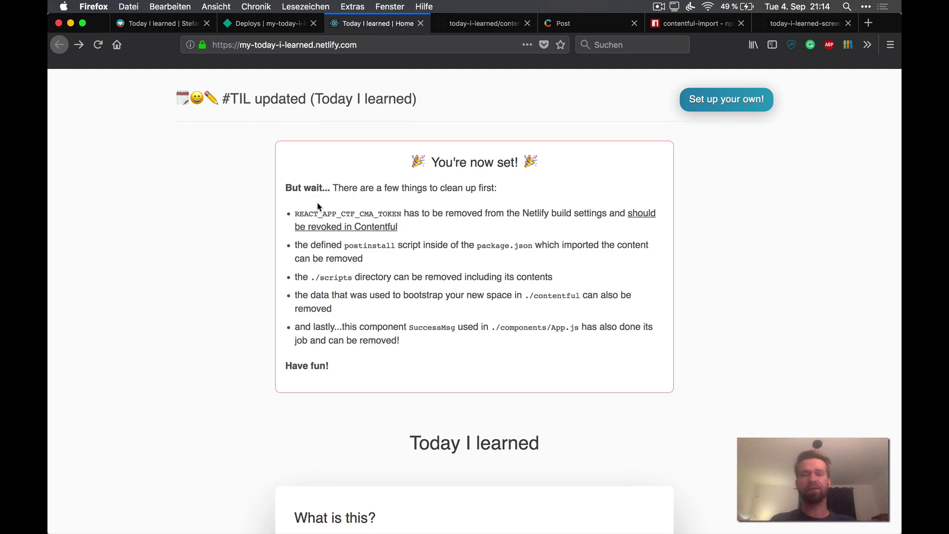
scroll(319, 205, down, 8)
scroll(349, 271, up, 5)
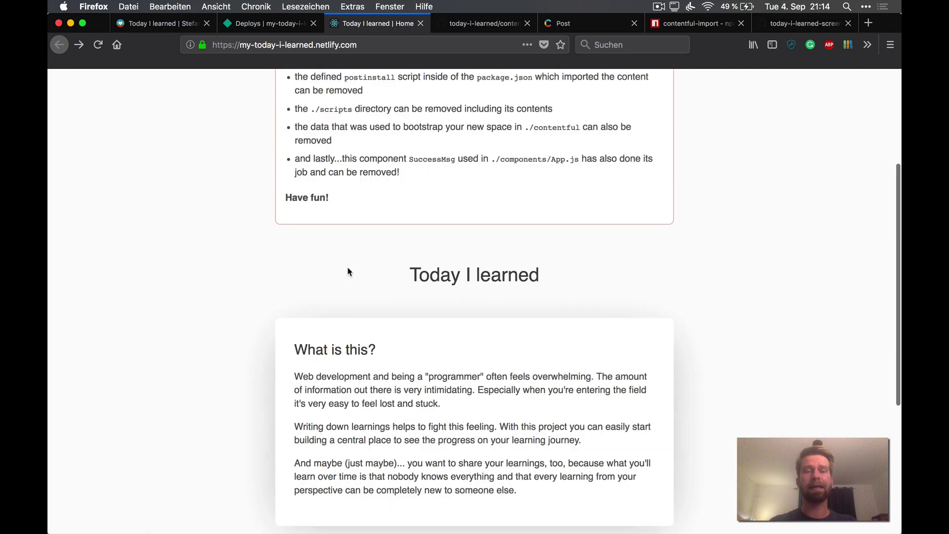
scroll(349, 271, up, 3)
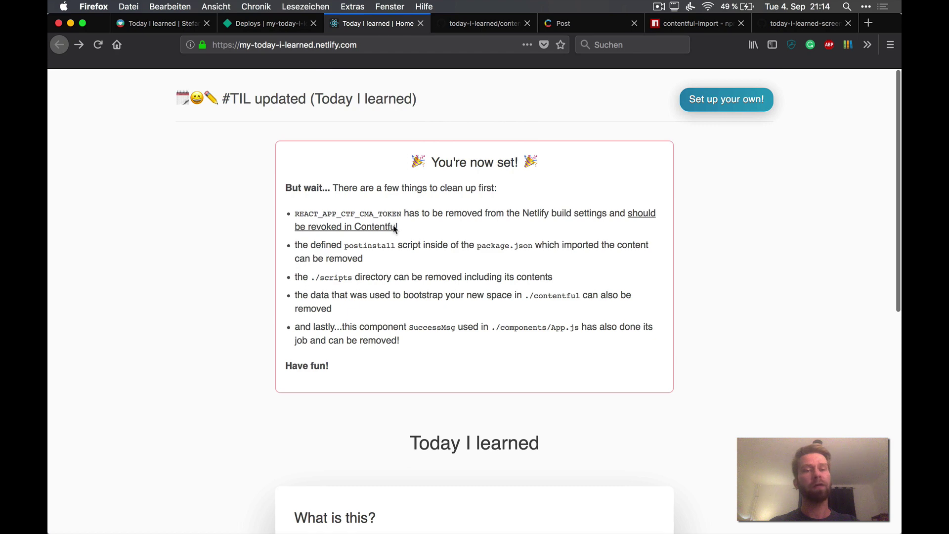
drag(399, 228, 292, 212)
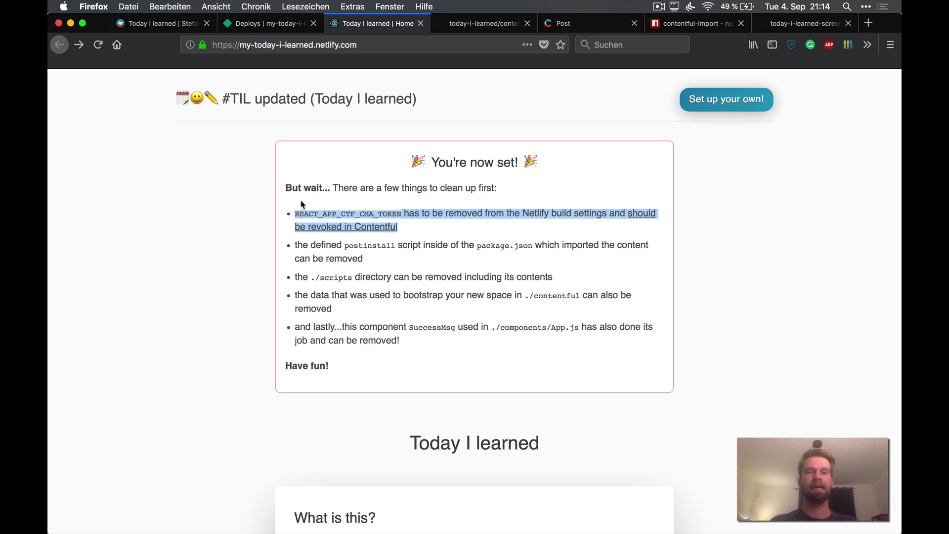
click(280, 25)
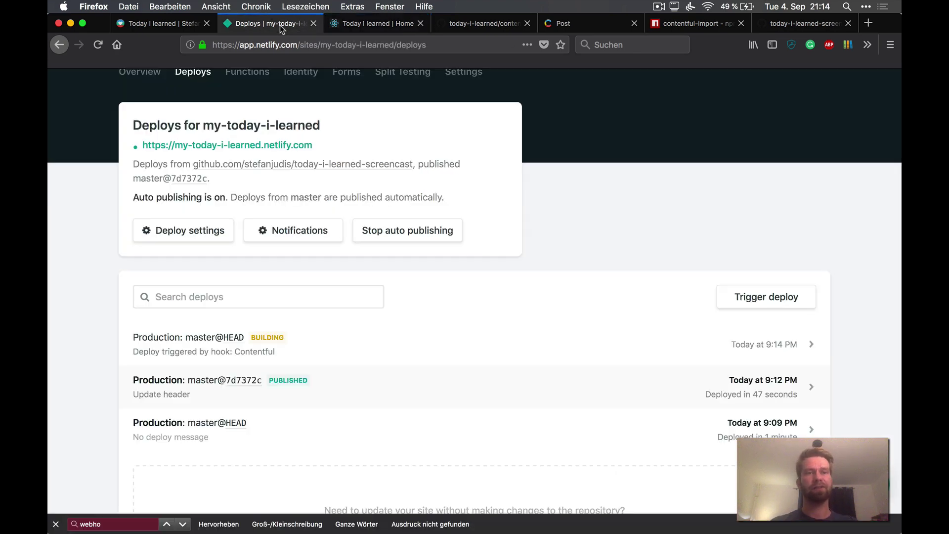
Step: Delete REACT_APP_CTF_CMA_TOKEN from the build environment variables and save them
click(203, 239)
scroll(262, 310, down, 5)
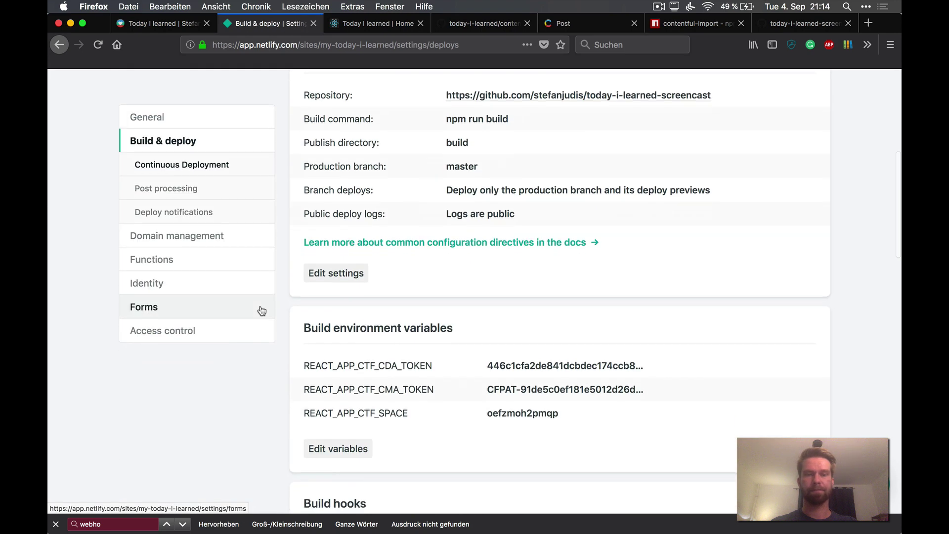
drag(358, 347, 428, 348)
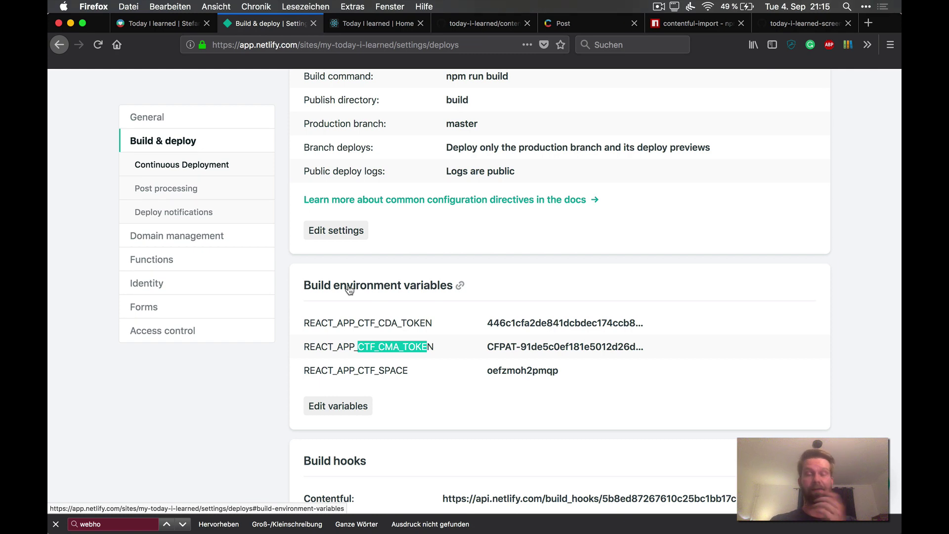
click(338, 407)
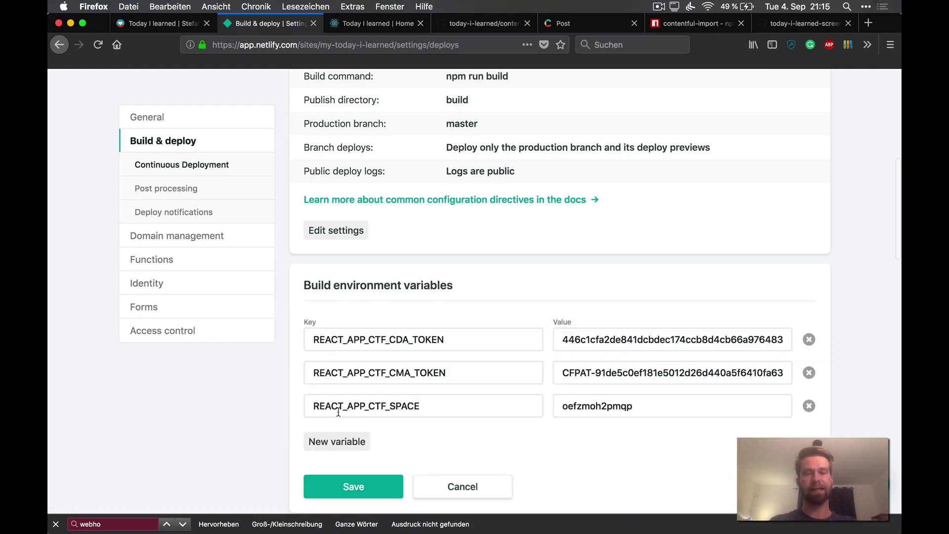
click(809, 372)
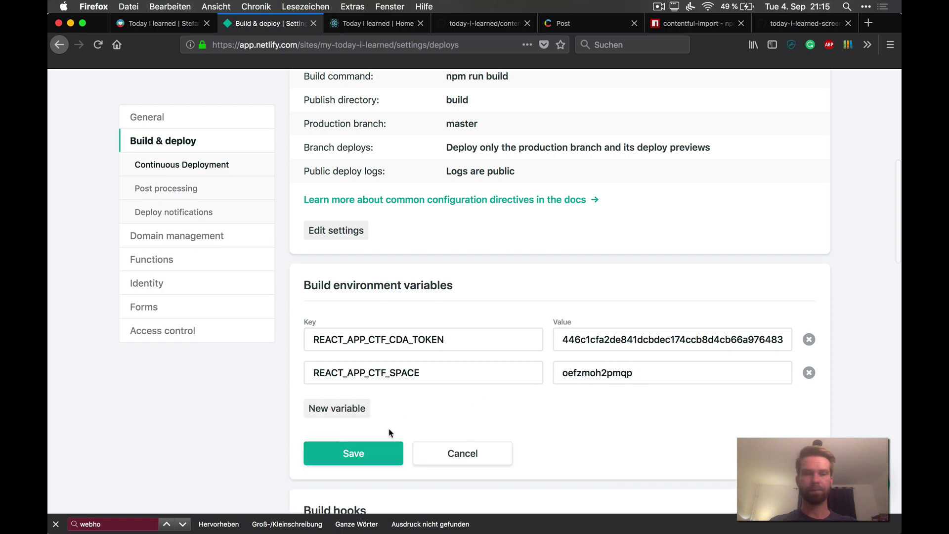
click(371, 455)
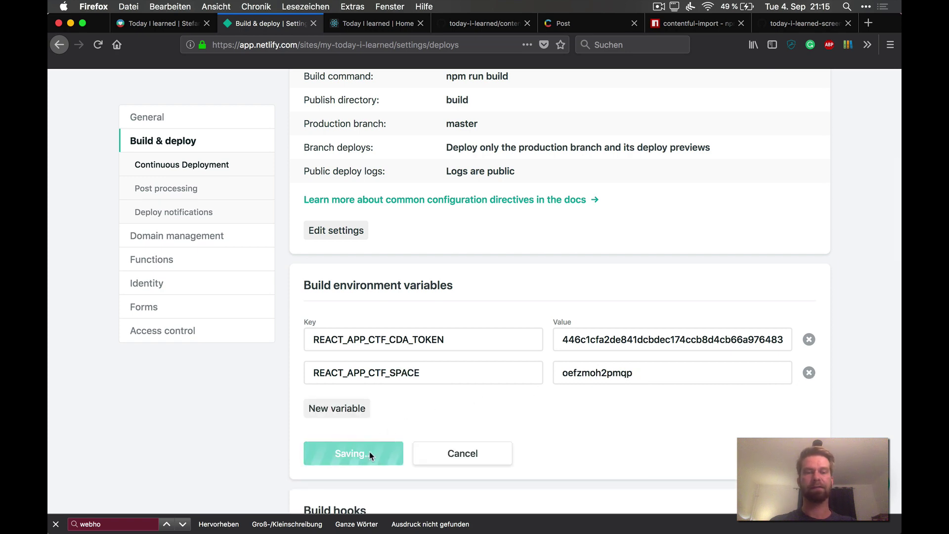
click(590, 21)
Step: Revoke the delete-me token under API keys > Content management tokens
click(601, 90)
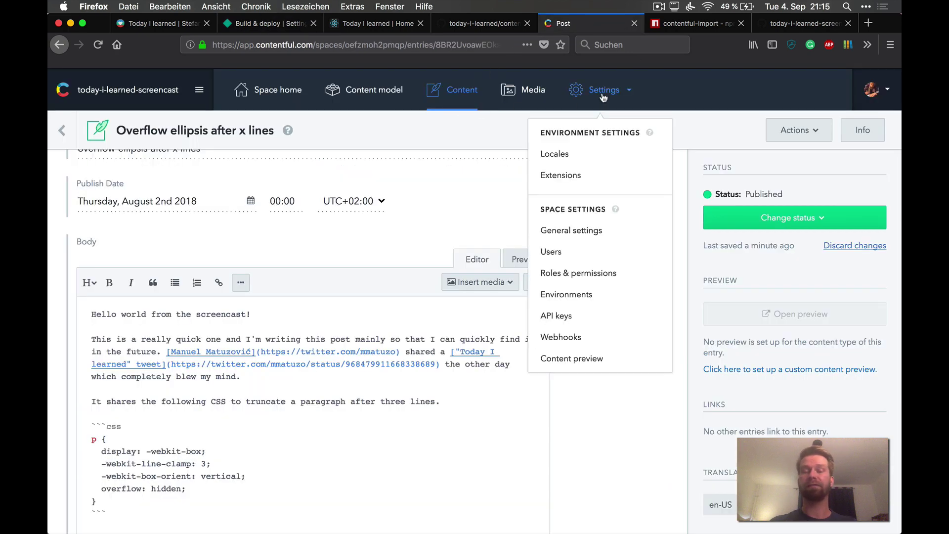
click(566, 315)
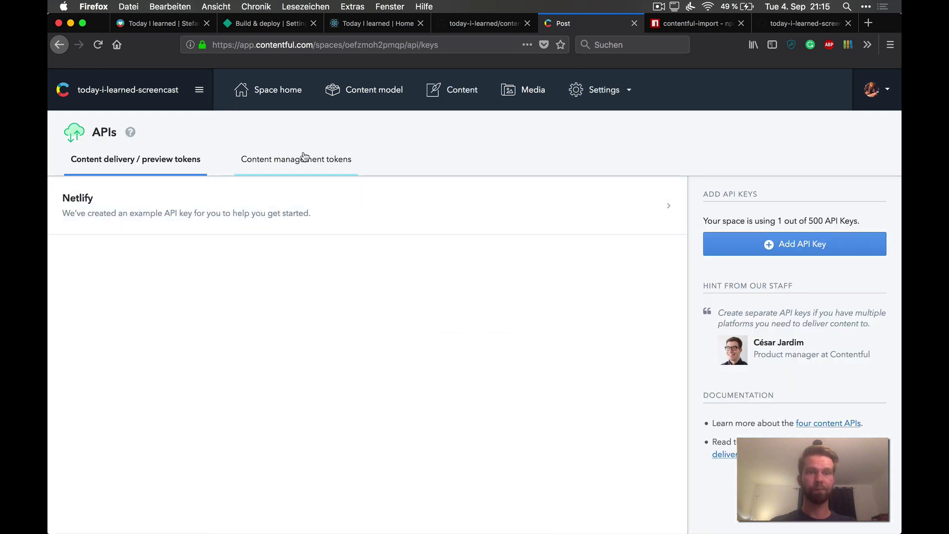
click(303, 158)
scroll(470, 435, down, 1)
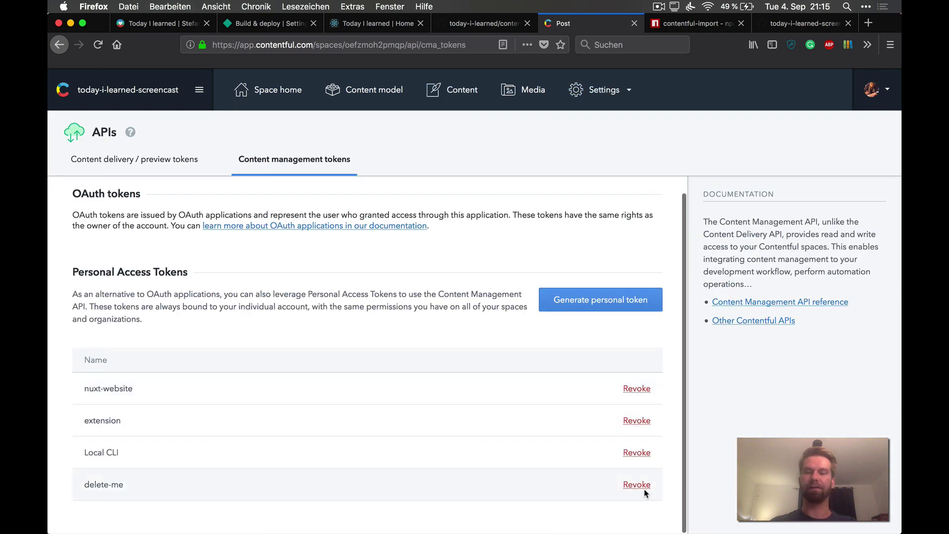
click(640, 488)
click(532, 451)
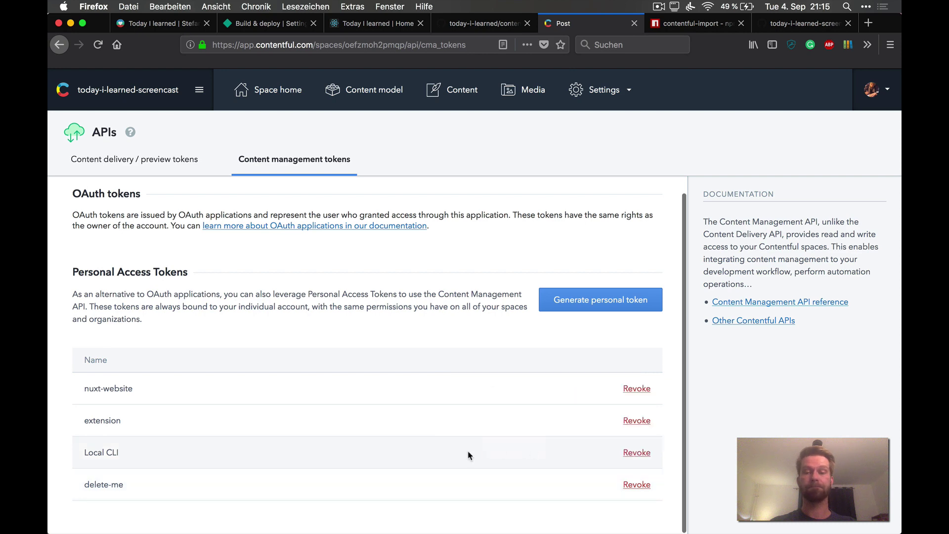
click(450, 90)
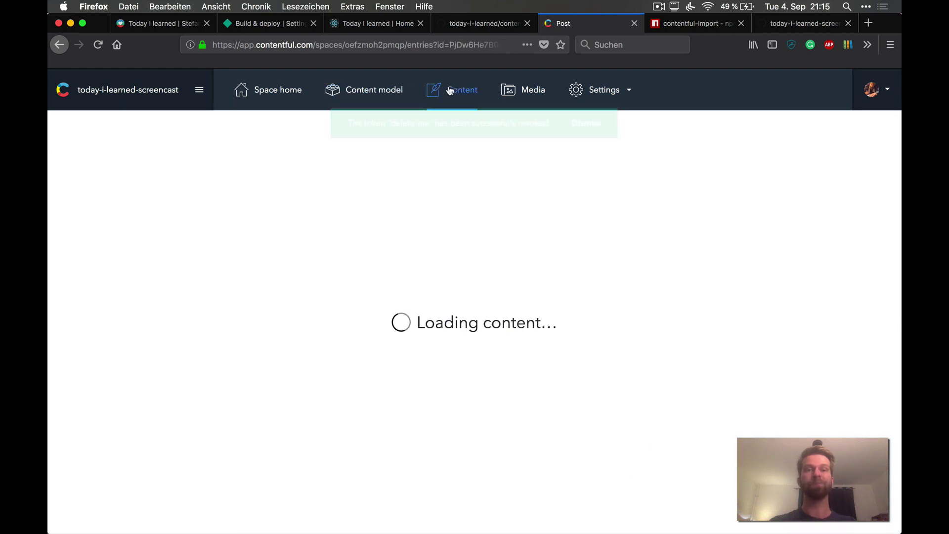
key(ctrl+shift+Tab)
key(ctrl+shift+Tab)
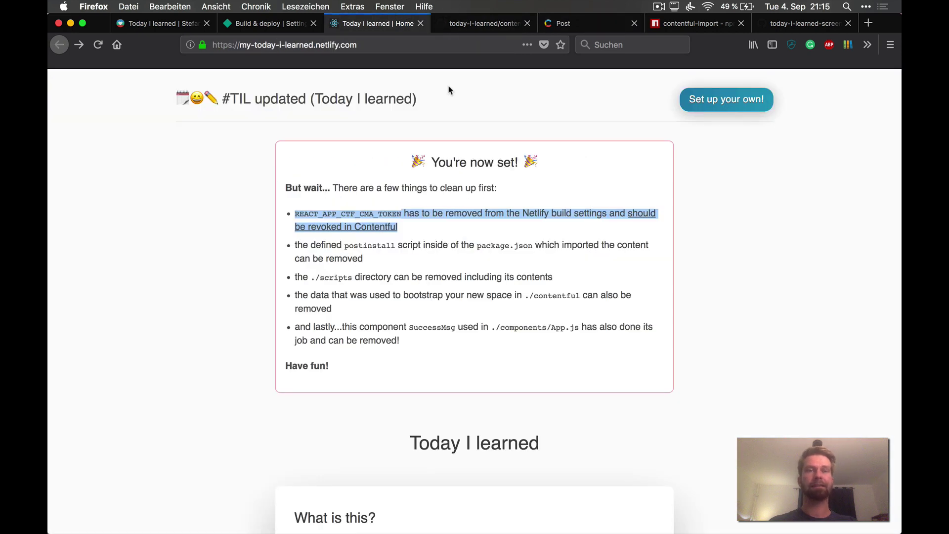
Step: Trigger and confirm a new deploy of my-today-i-learned from the Deploys list
key(ctrl+shift+Tab)
scroll(203, 186, up, 10)
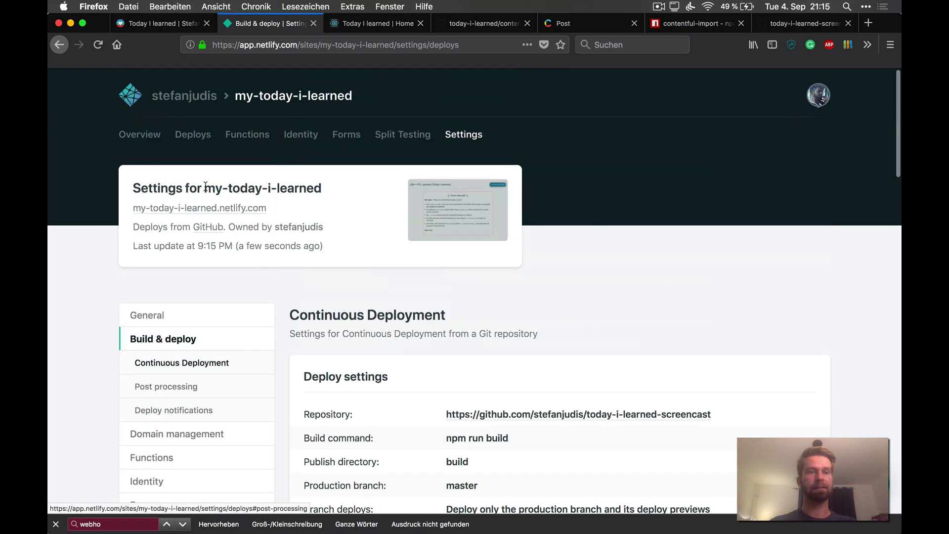
click(203, 142)
click(764, 362)
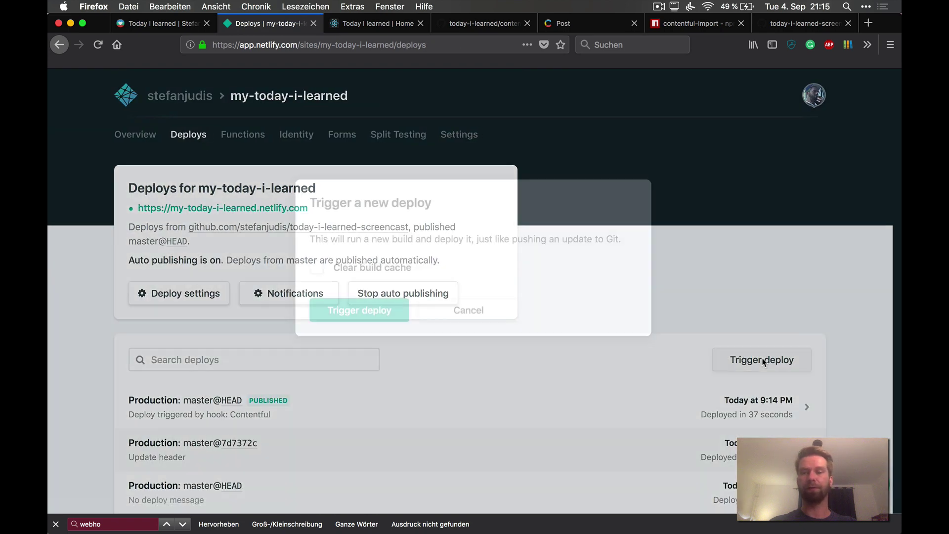
click(342, 351)
scroll(341, 352, down, 4)
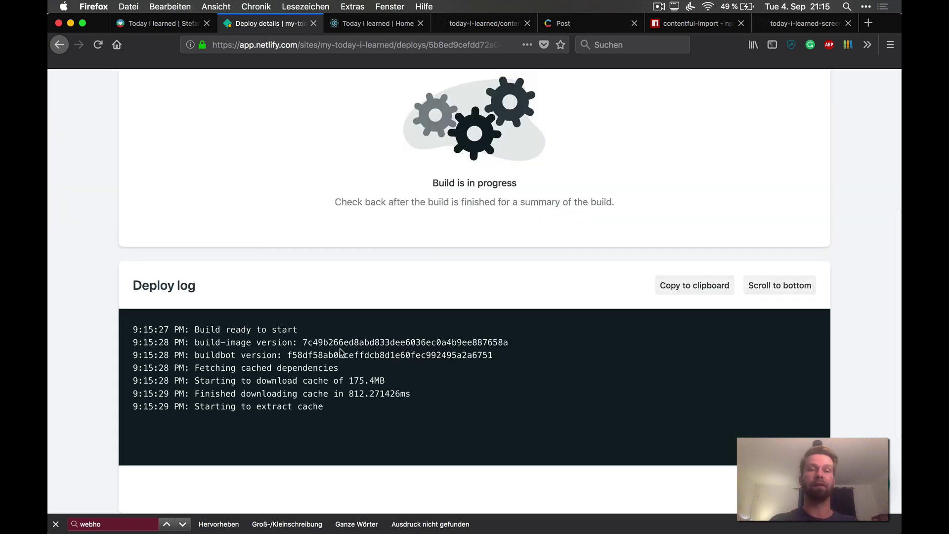
Step: Reload the live site and confirm the Overflow ellipsis post reads 'Hello world from the screencast!'
key(ctrl+Tab)
key(super+r)
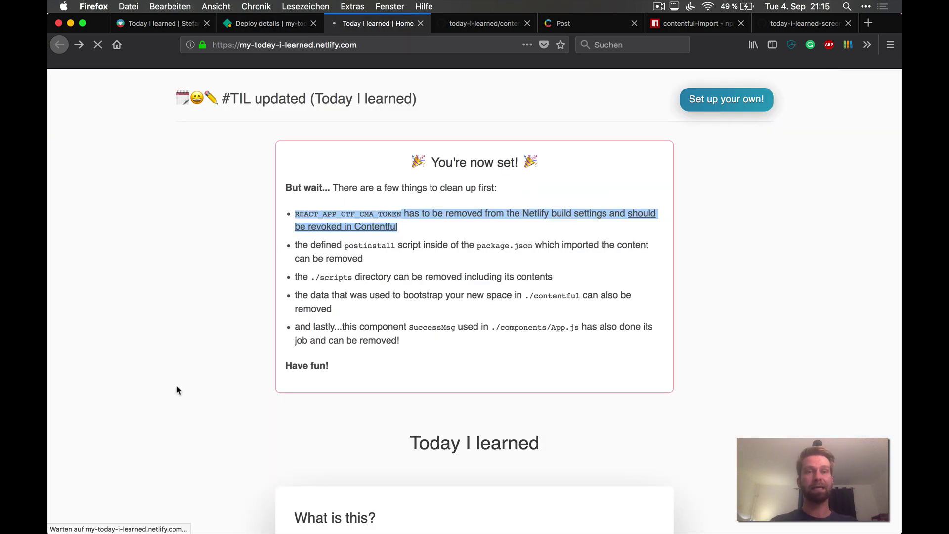
scroll(198, 382, down, 10)
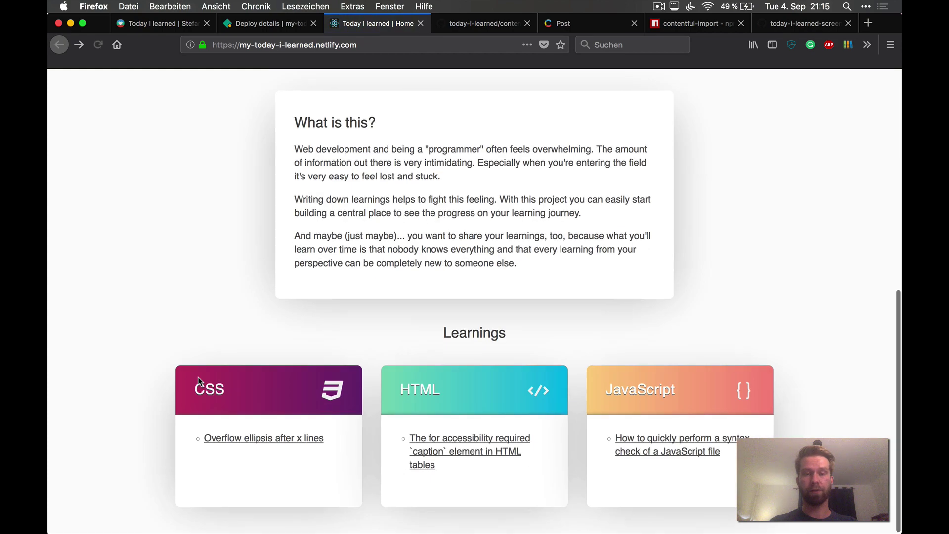
click(248, 439)
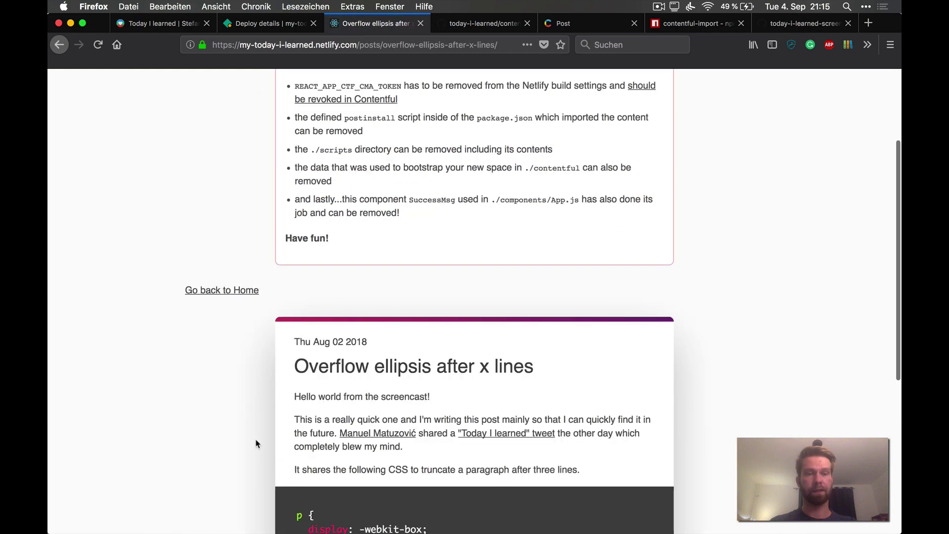
click(299, 519)
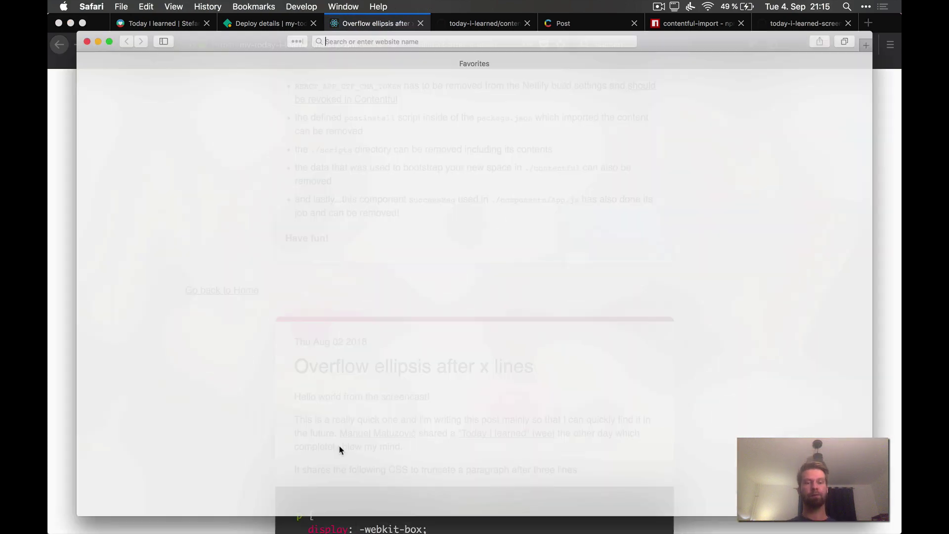
key(super+Tab)
right_click(343, 393)
key(Escape)
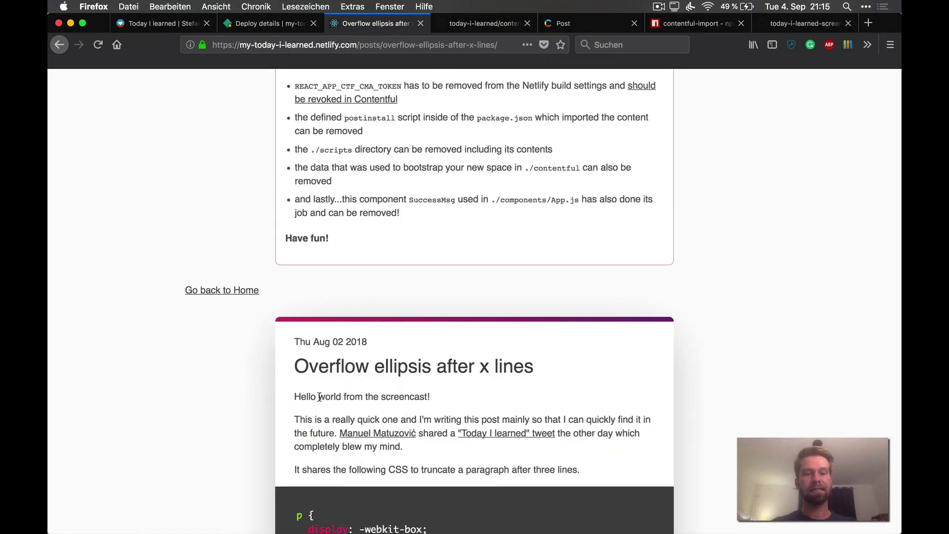
triple_click(319, 396)
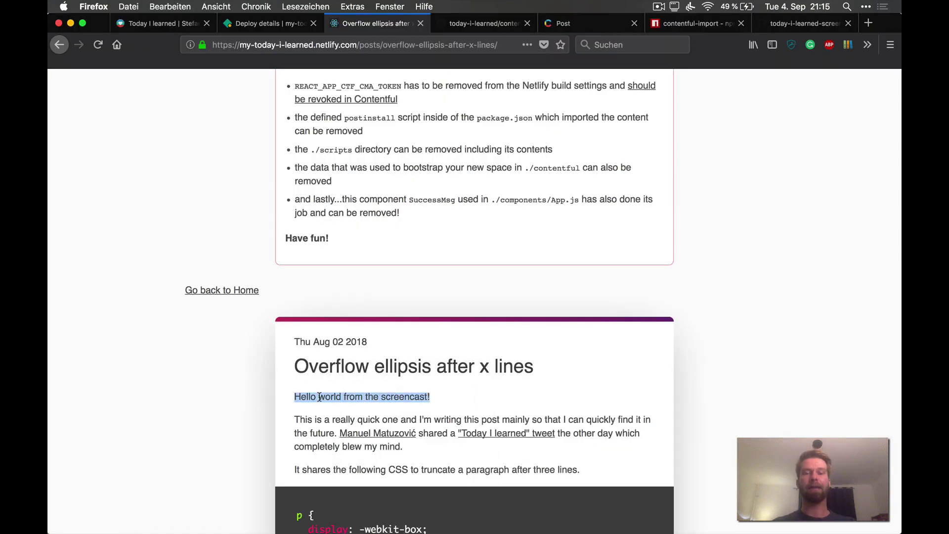
click(262, 24)
Step: Open the BUILDING deploy and follow its Deploy log through the build
scroll(265, 199, up, 8)
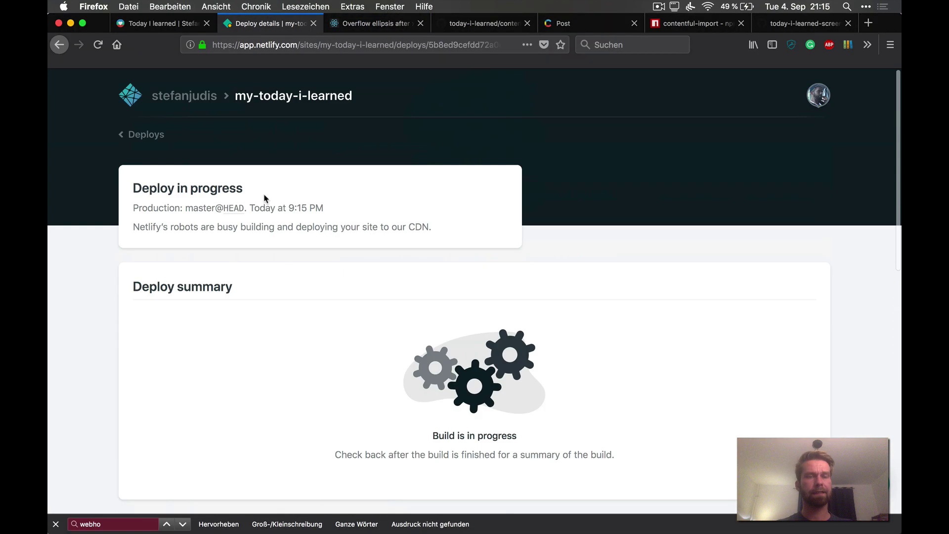
click(158, 135)
scroll(717, 400, down, 3)
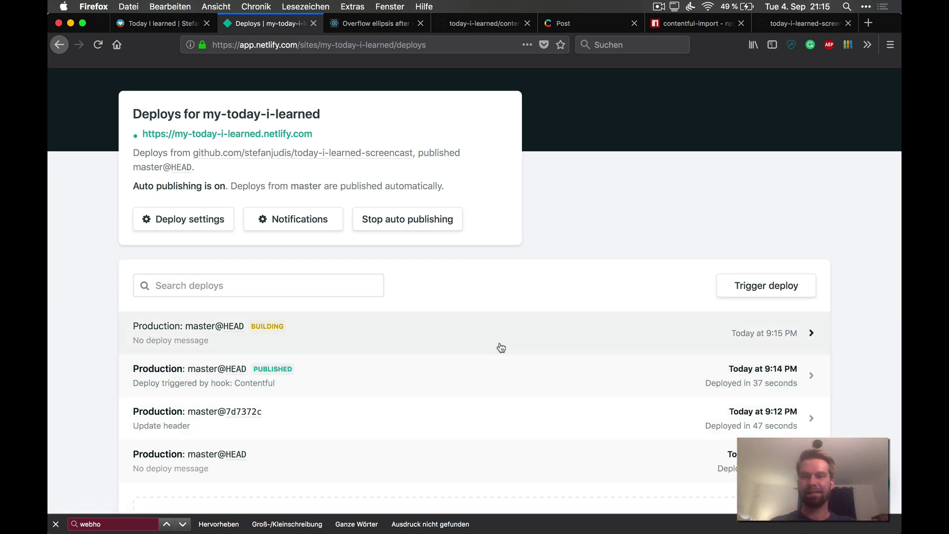
click(503, 333)
scroll(503, 337, up, 5)
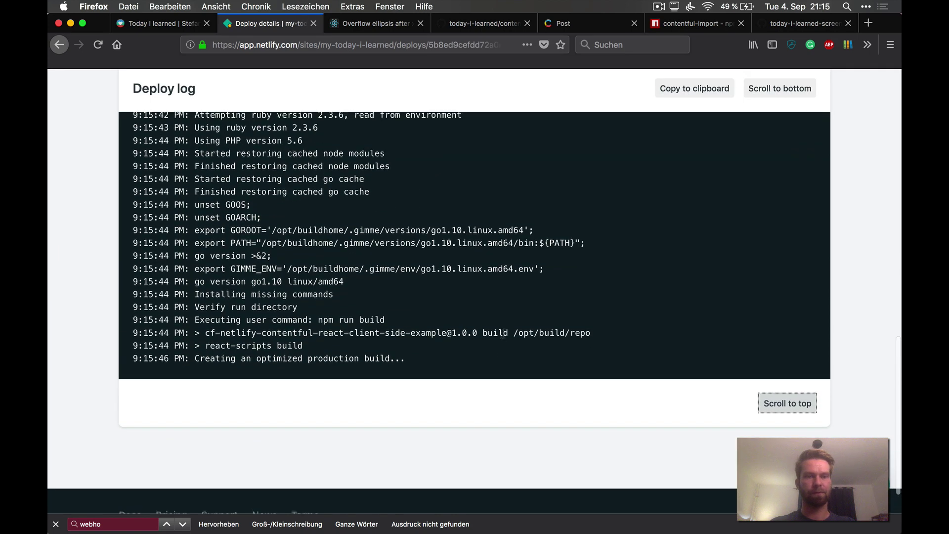
scroll(503, 337, down, 3)
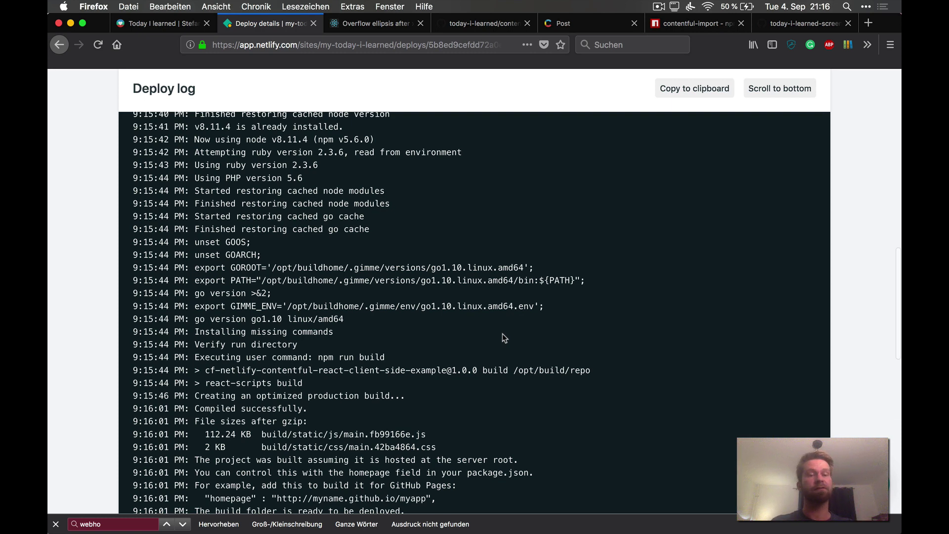
scroll(503, 334, down, 10)
scroll(502, 338, up, 5)
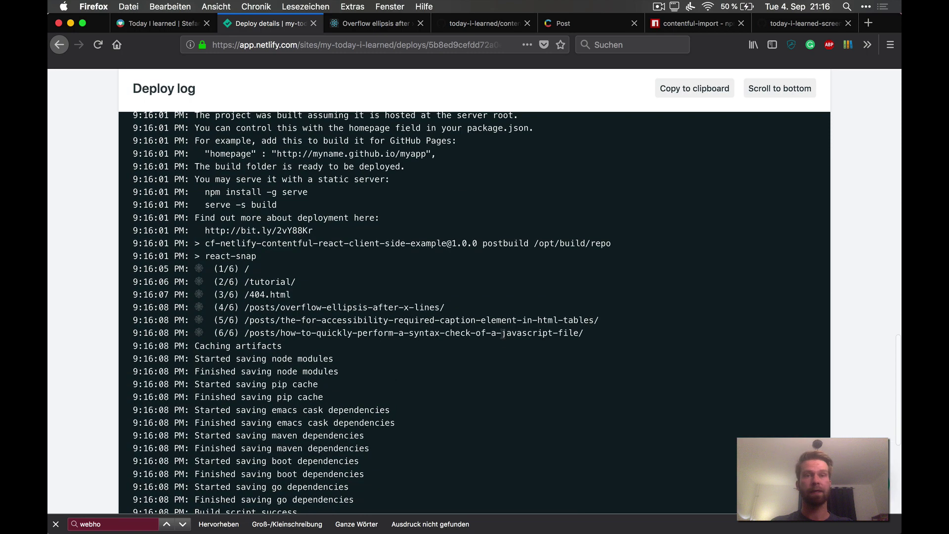
Step: Reload the live post, then return to the deploy log
key(ctrl+Tab)
key(super+r)
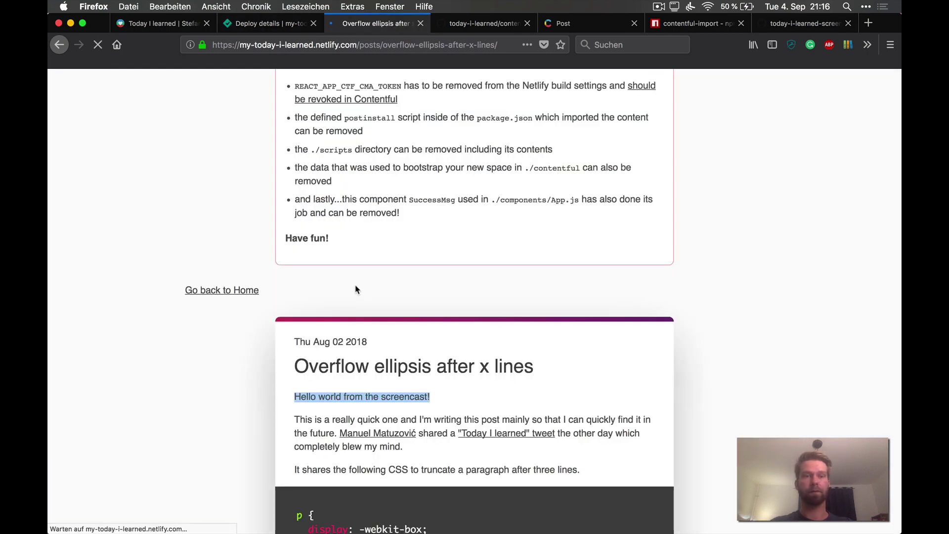
click(288, 26)
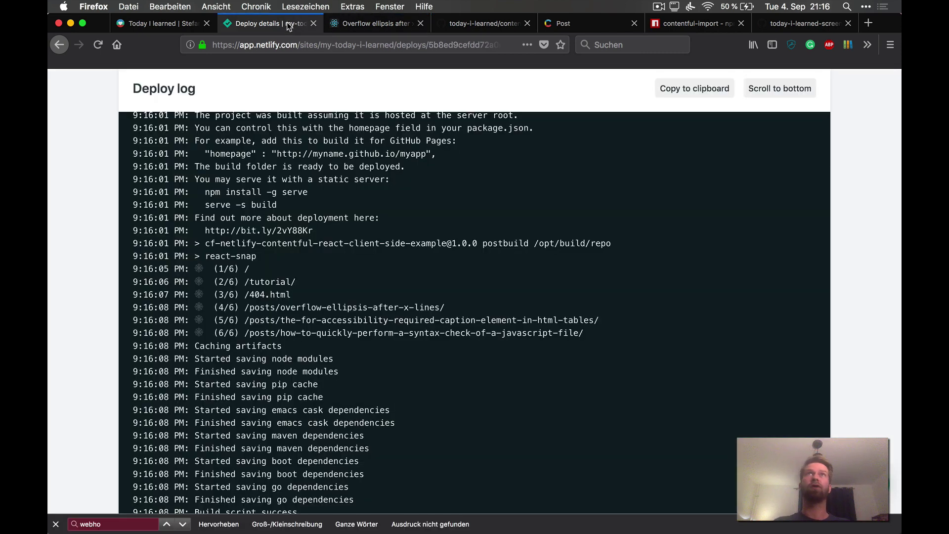